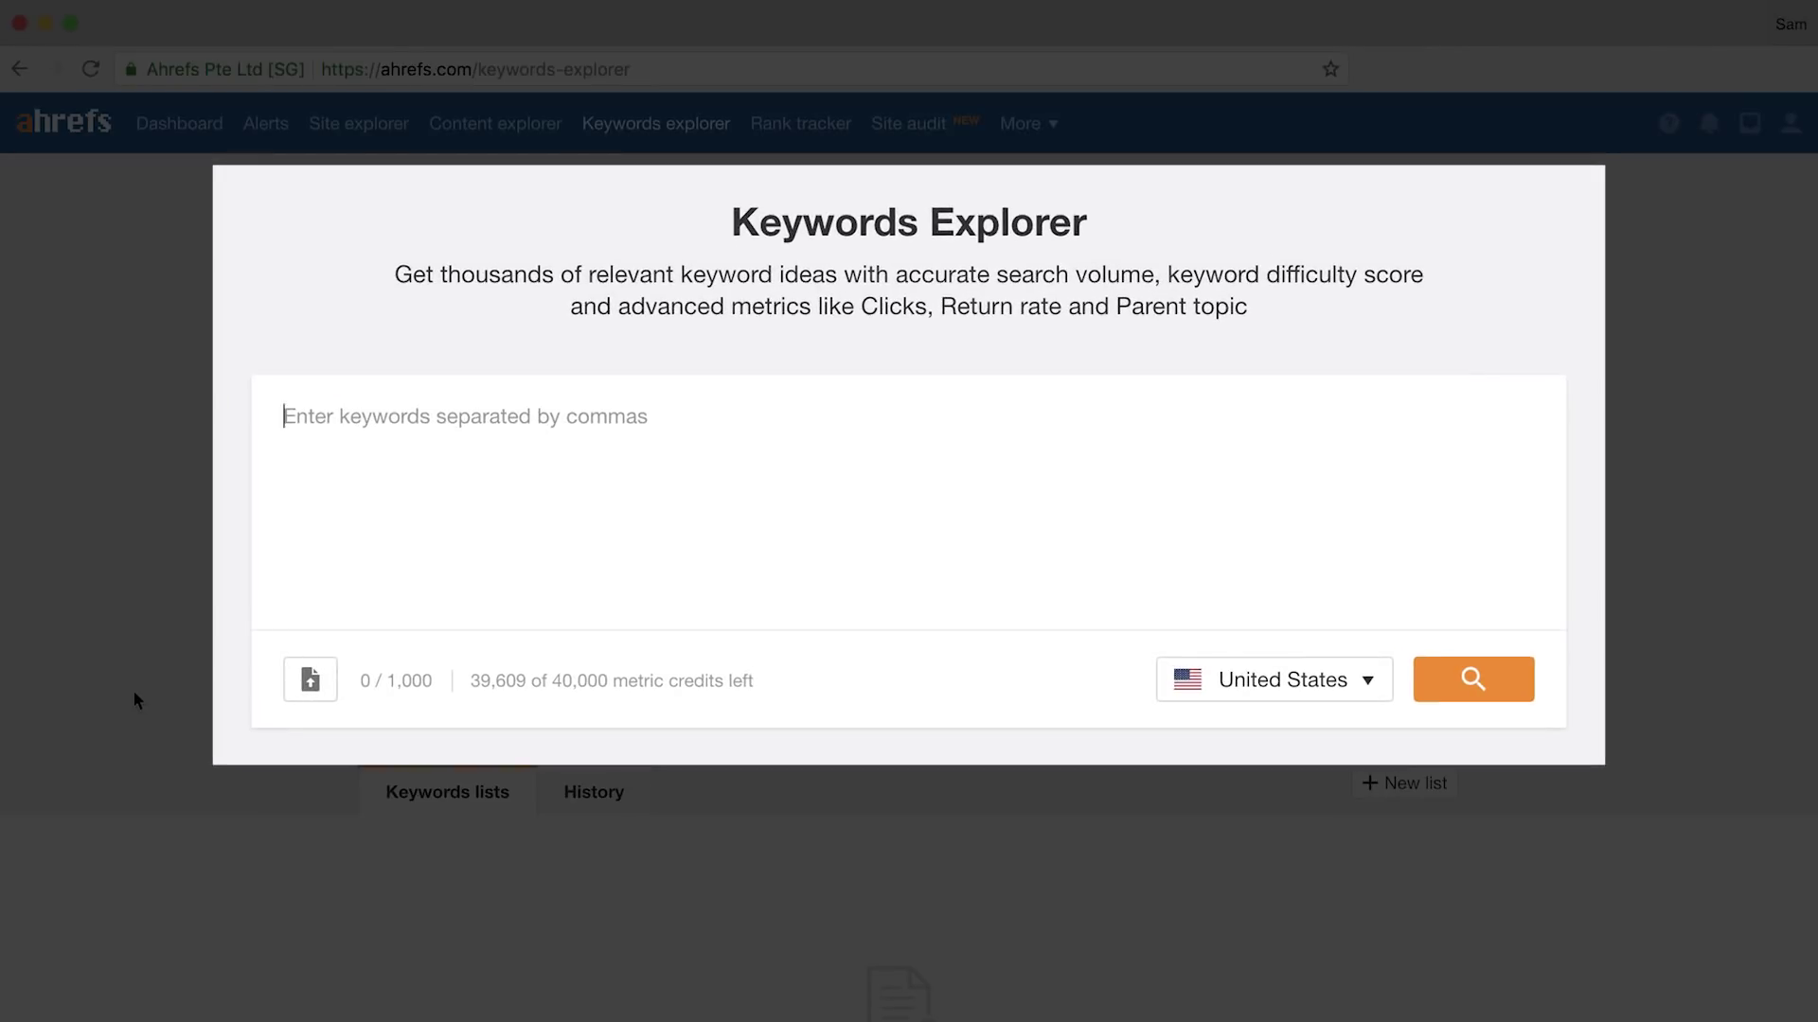
# Look up the keyword "how to grill steak" in Keywords Explorer for the United States
pyautogui.write('how to grill steak,')
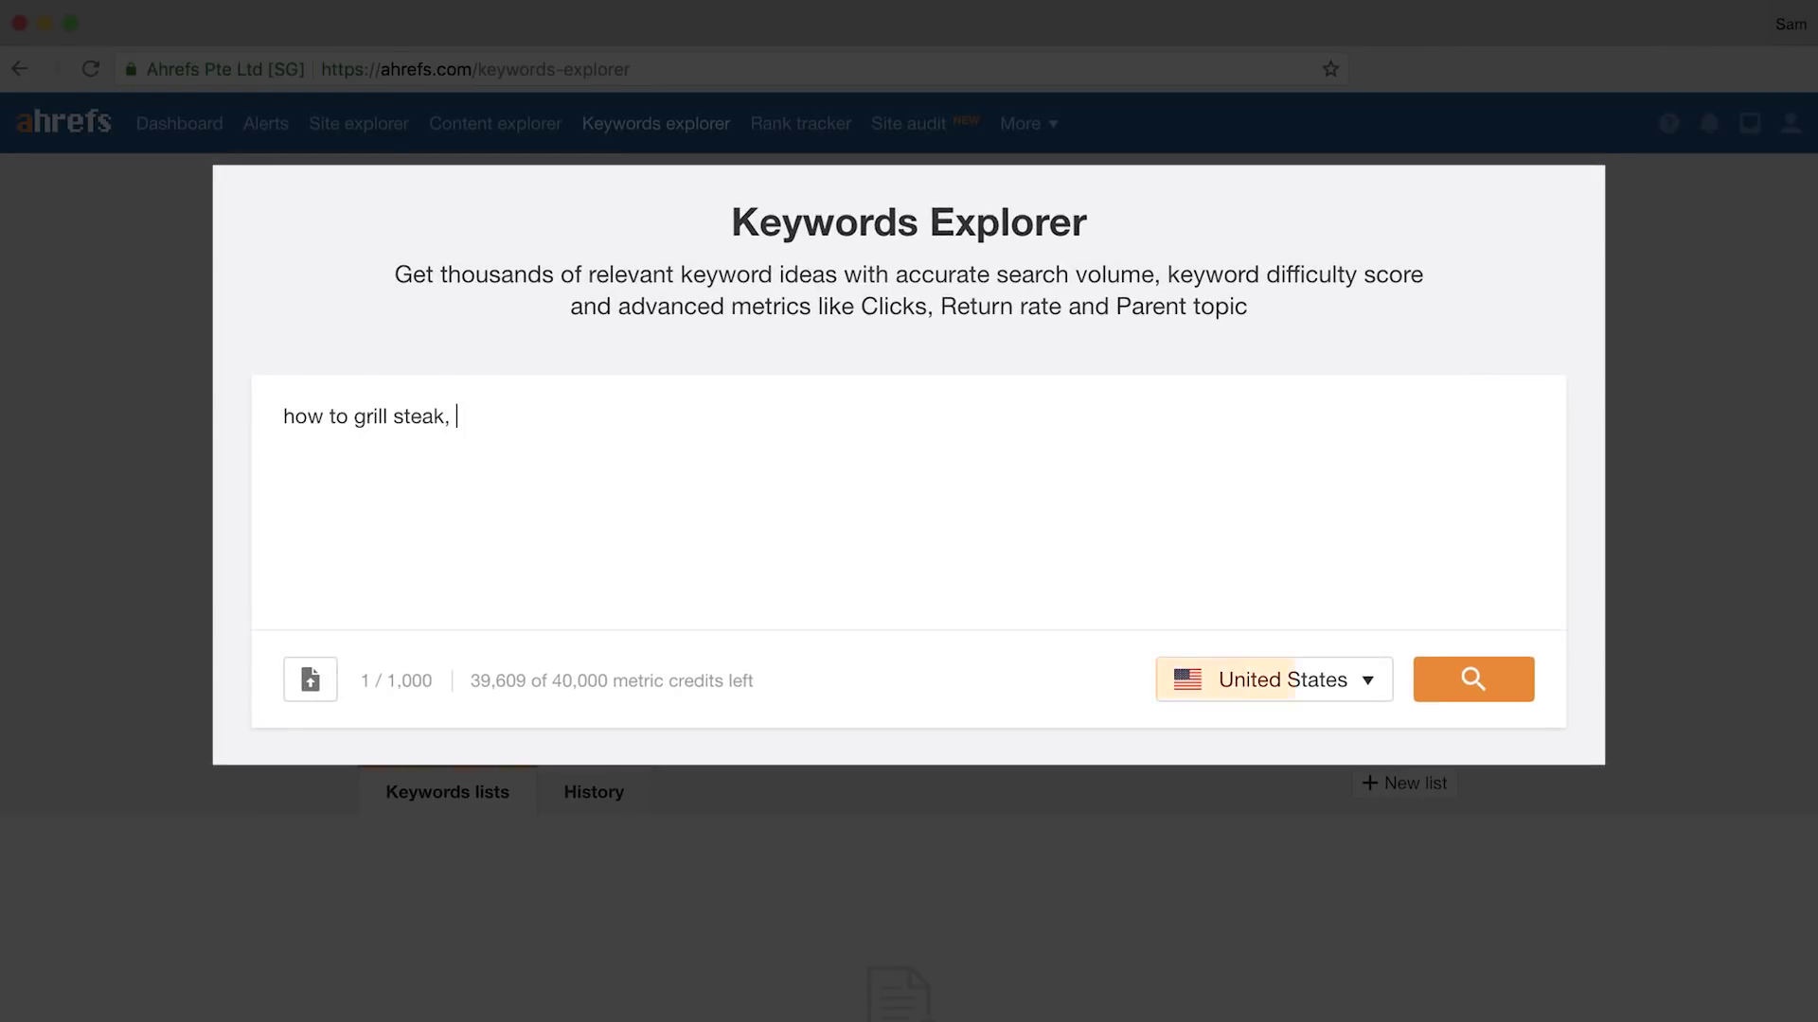
pyautogui.press('Return')
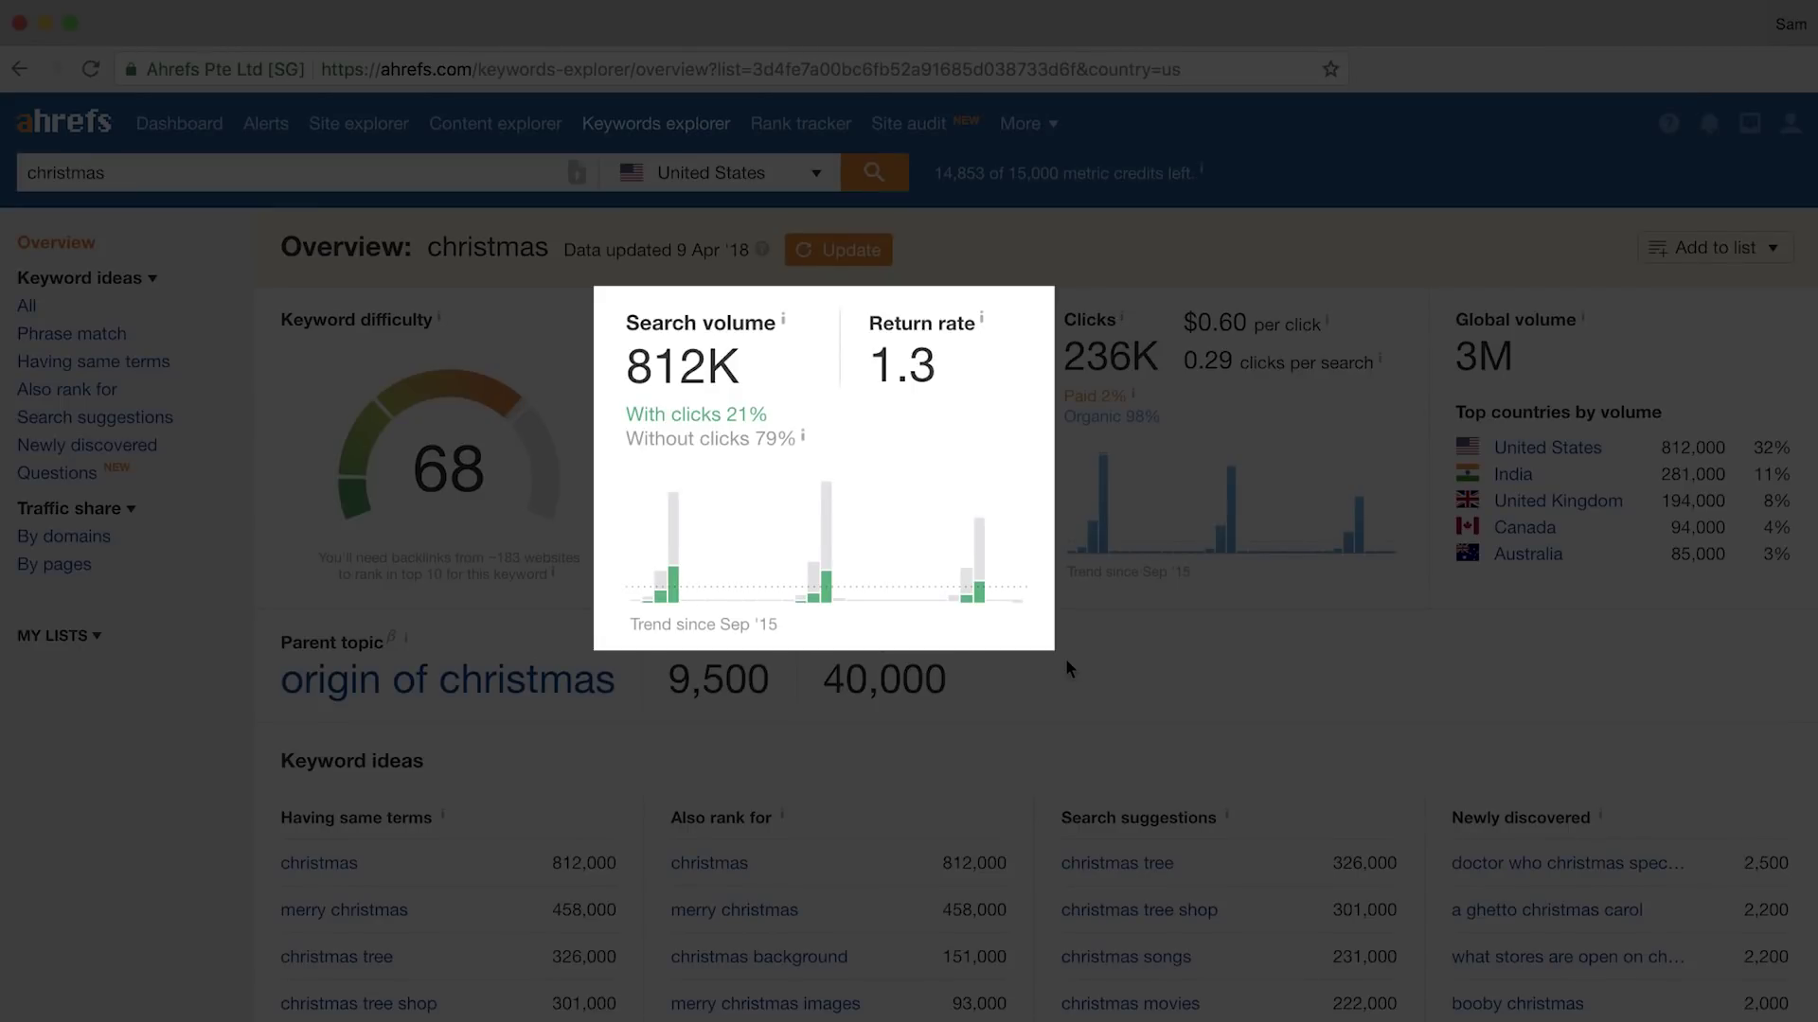
# Examine the search volume trend charts for the keywords "christmas" and "presidential election"
pyautogui.moveTo(656, 602)
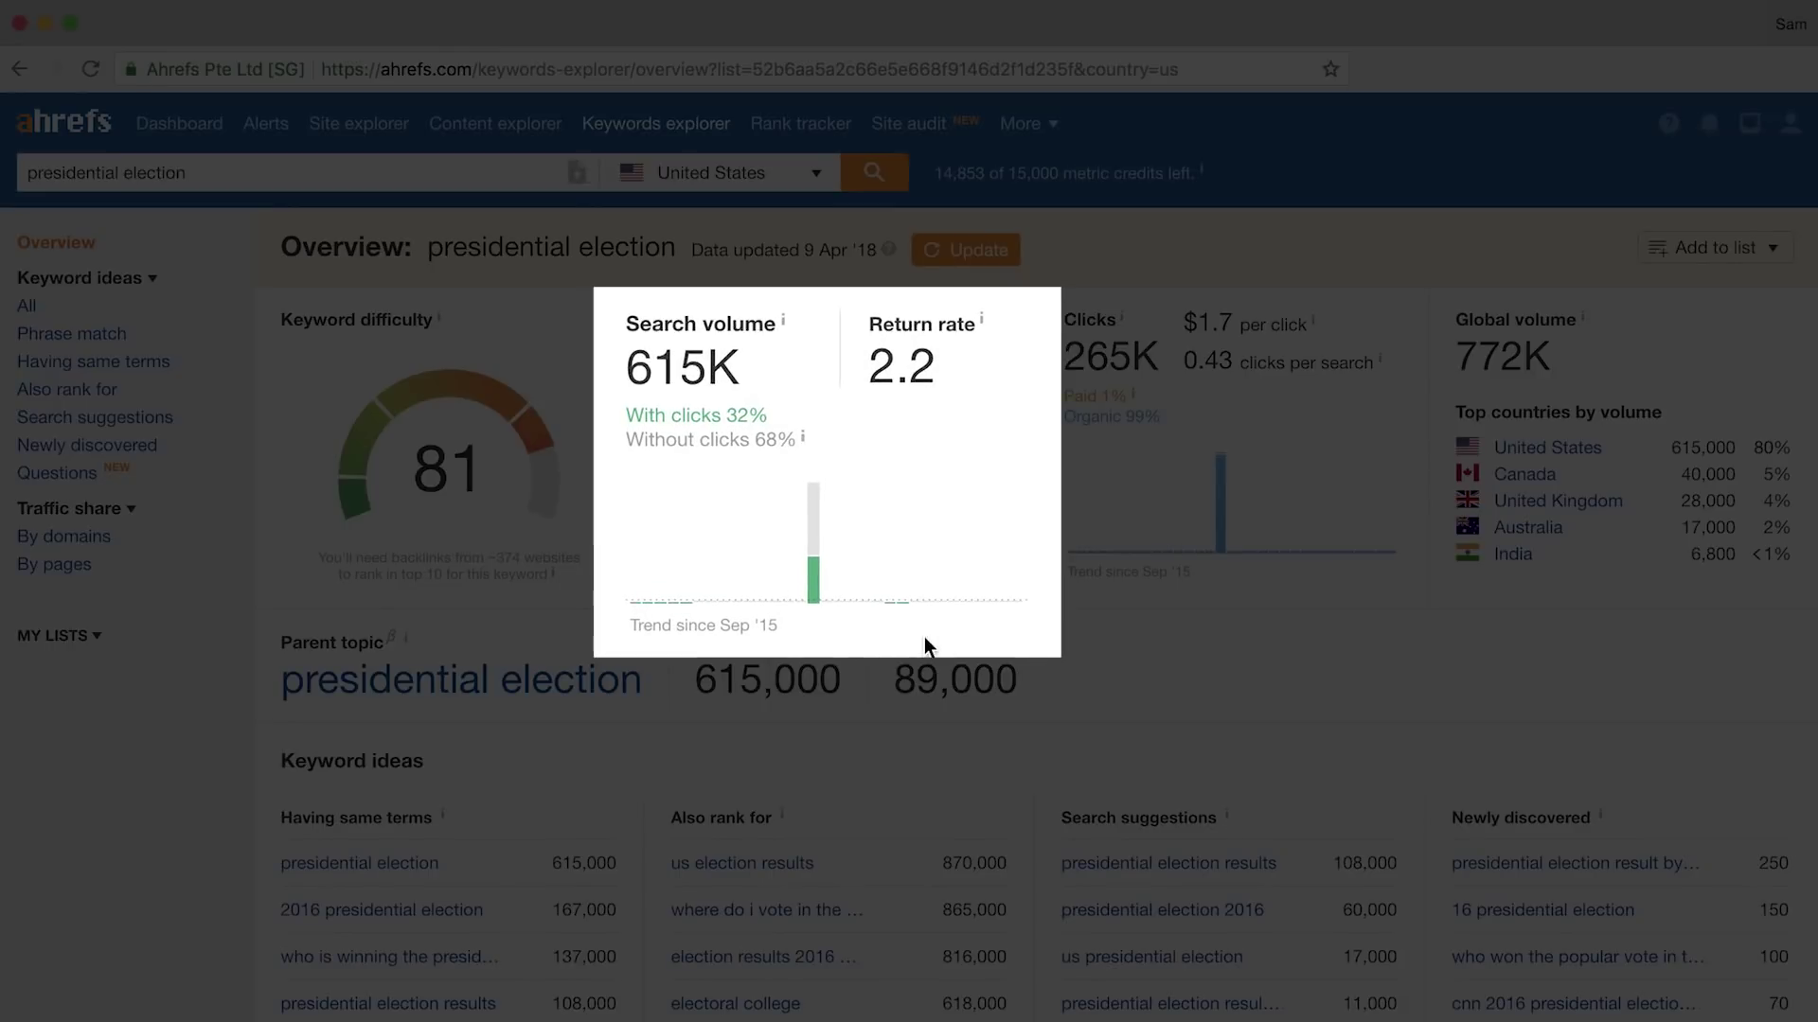
pyautogui.moveTo(808, 589)
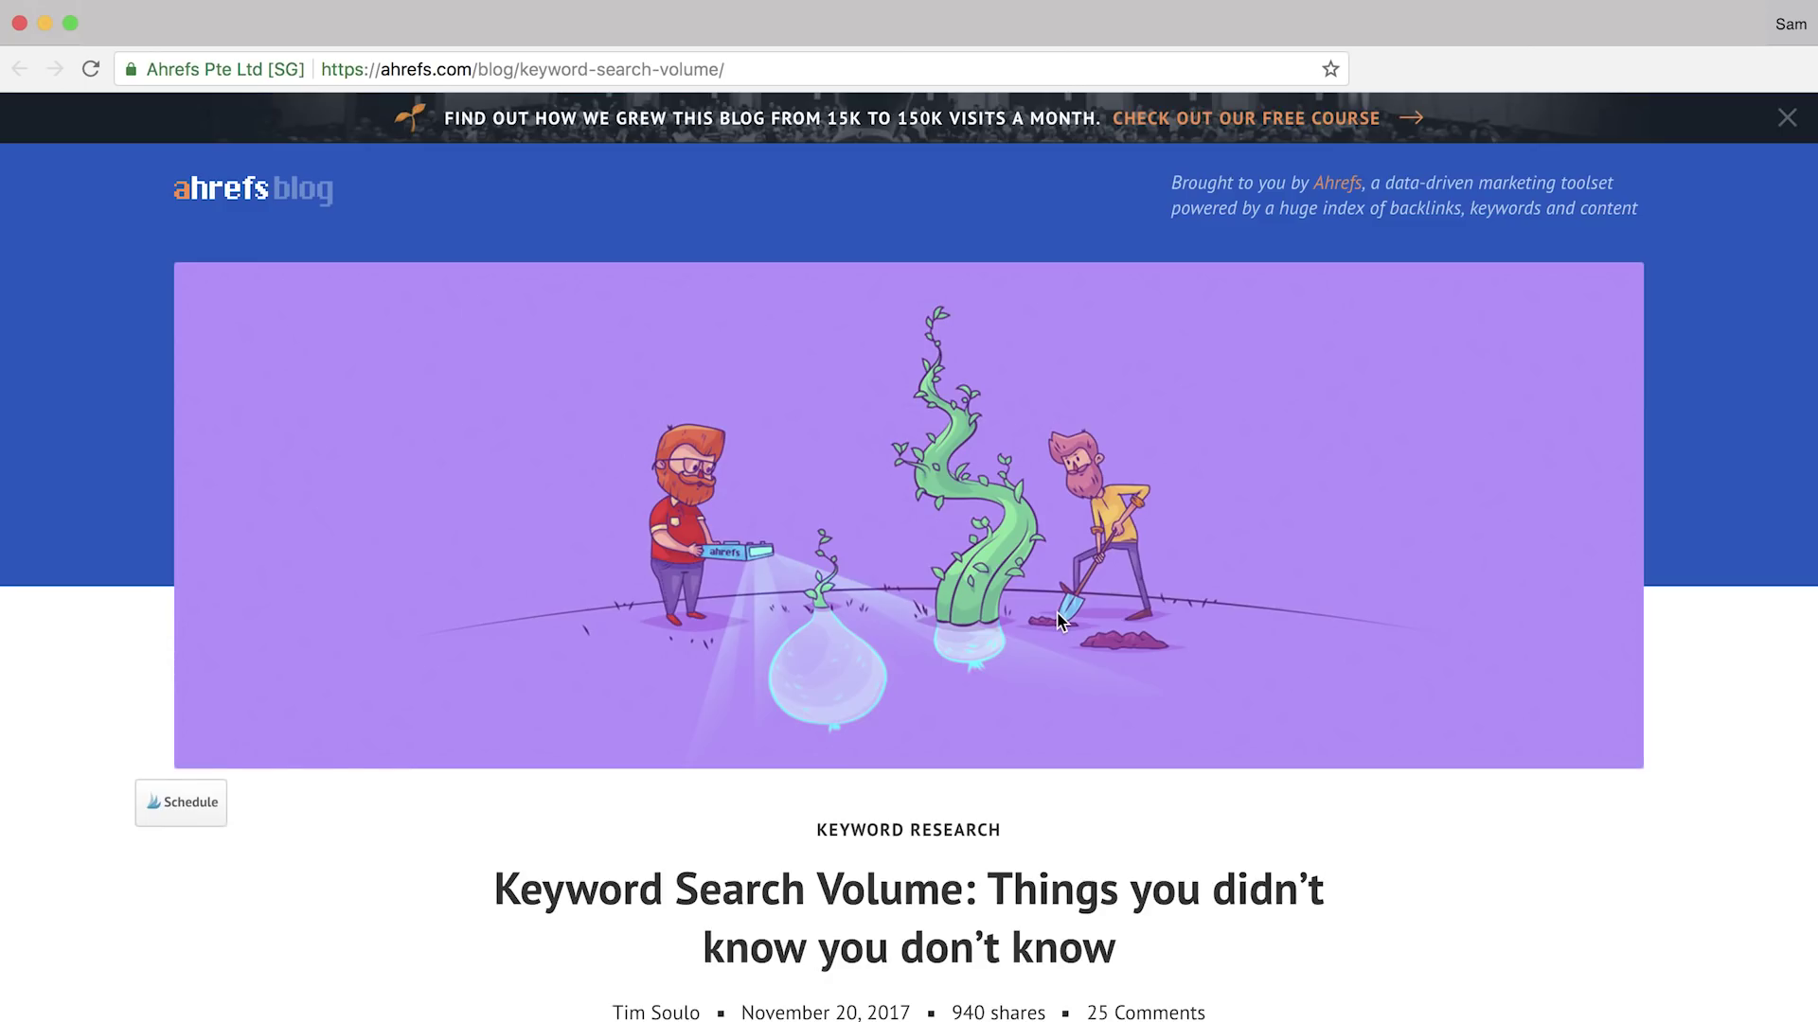
# Read through the Ahrefs blog article on keyword search volume, including its monthly searches chart for "independent films"
pyautogui.scroll(-20, 1058, 617)
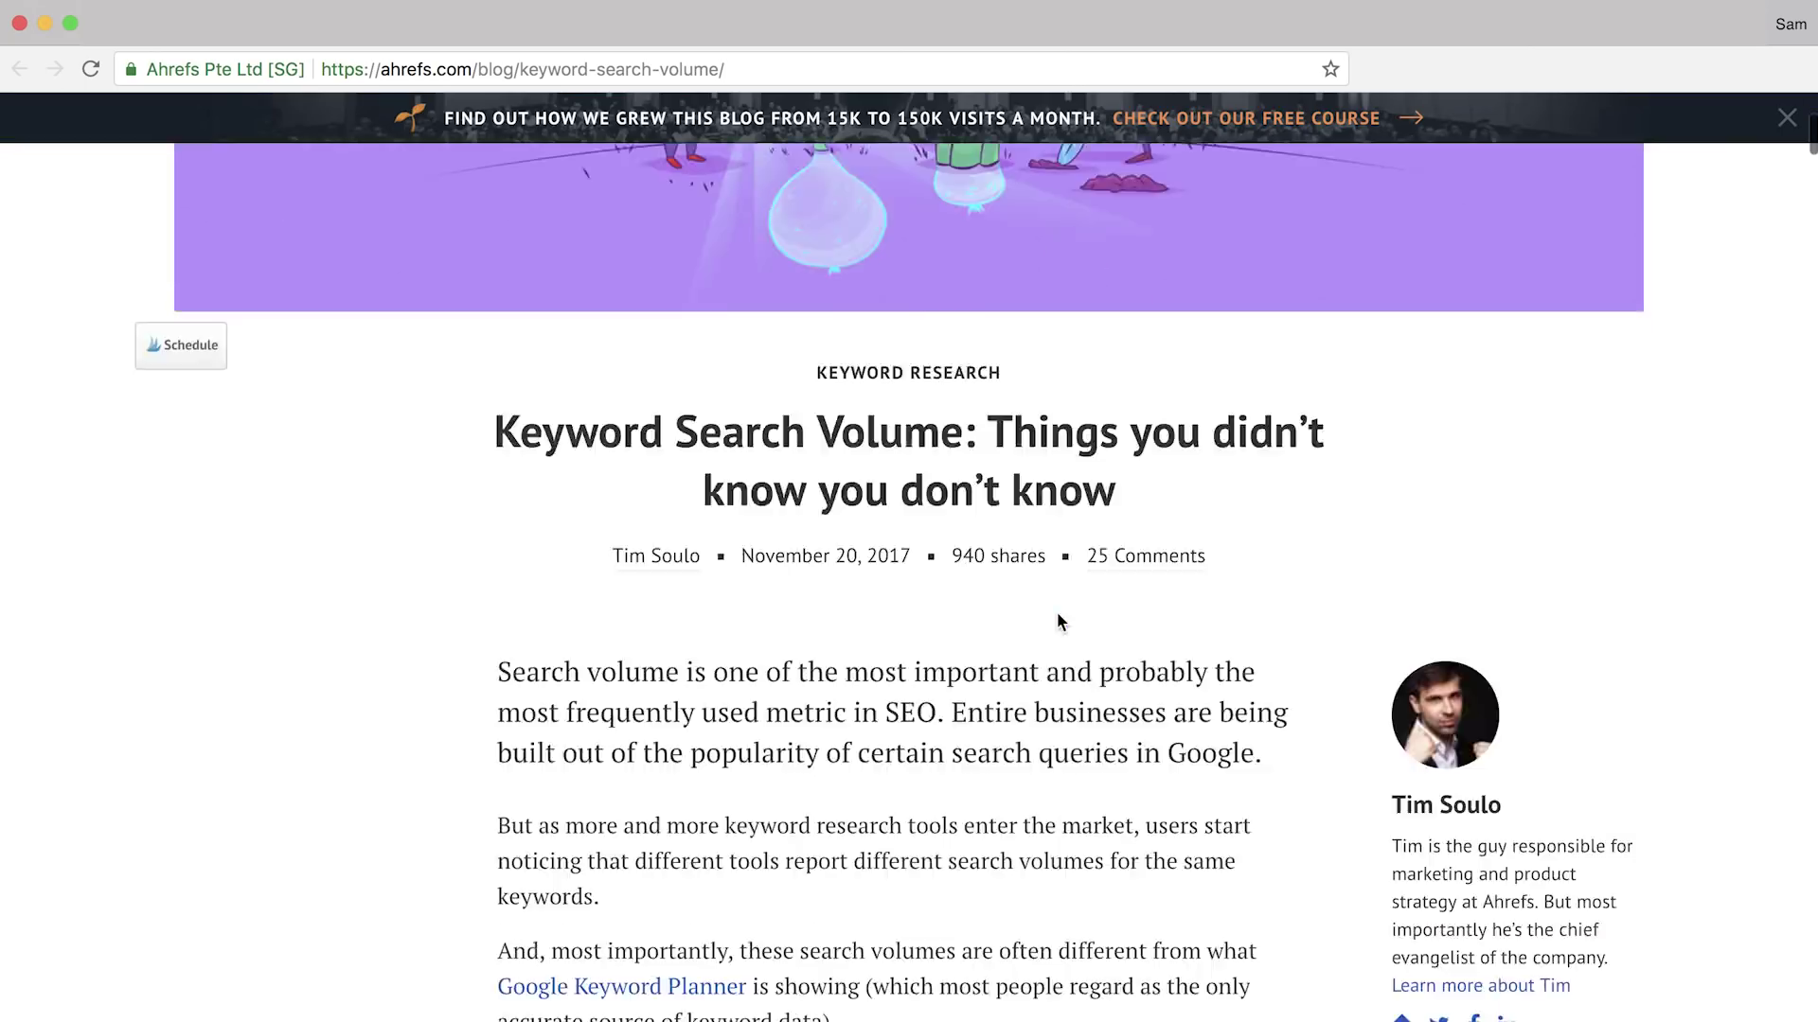
pyautogui.scroll(-15, 1058, 613)
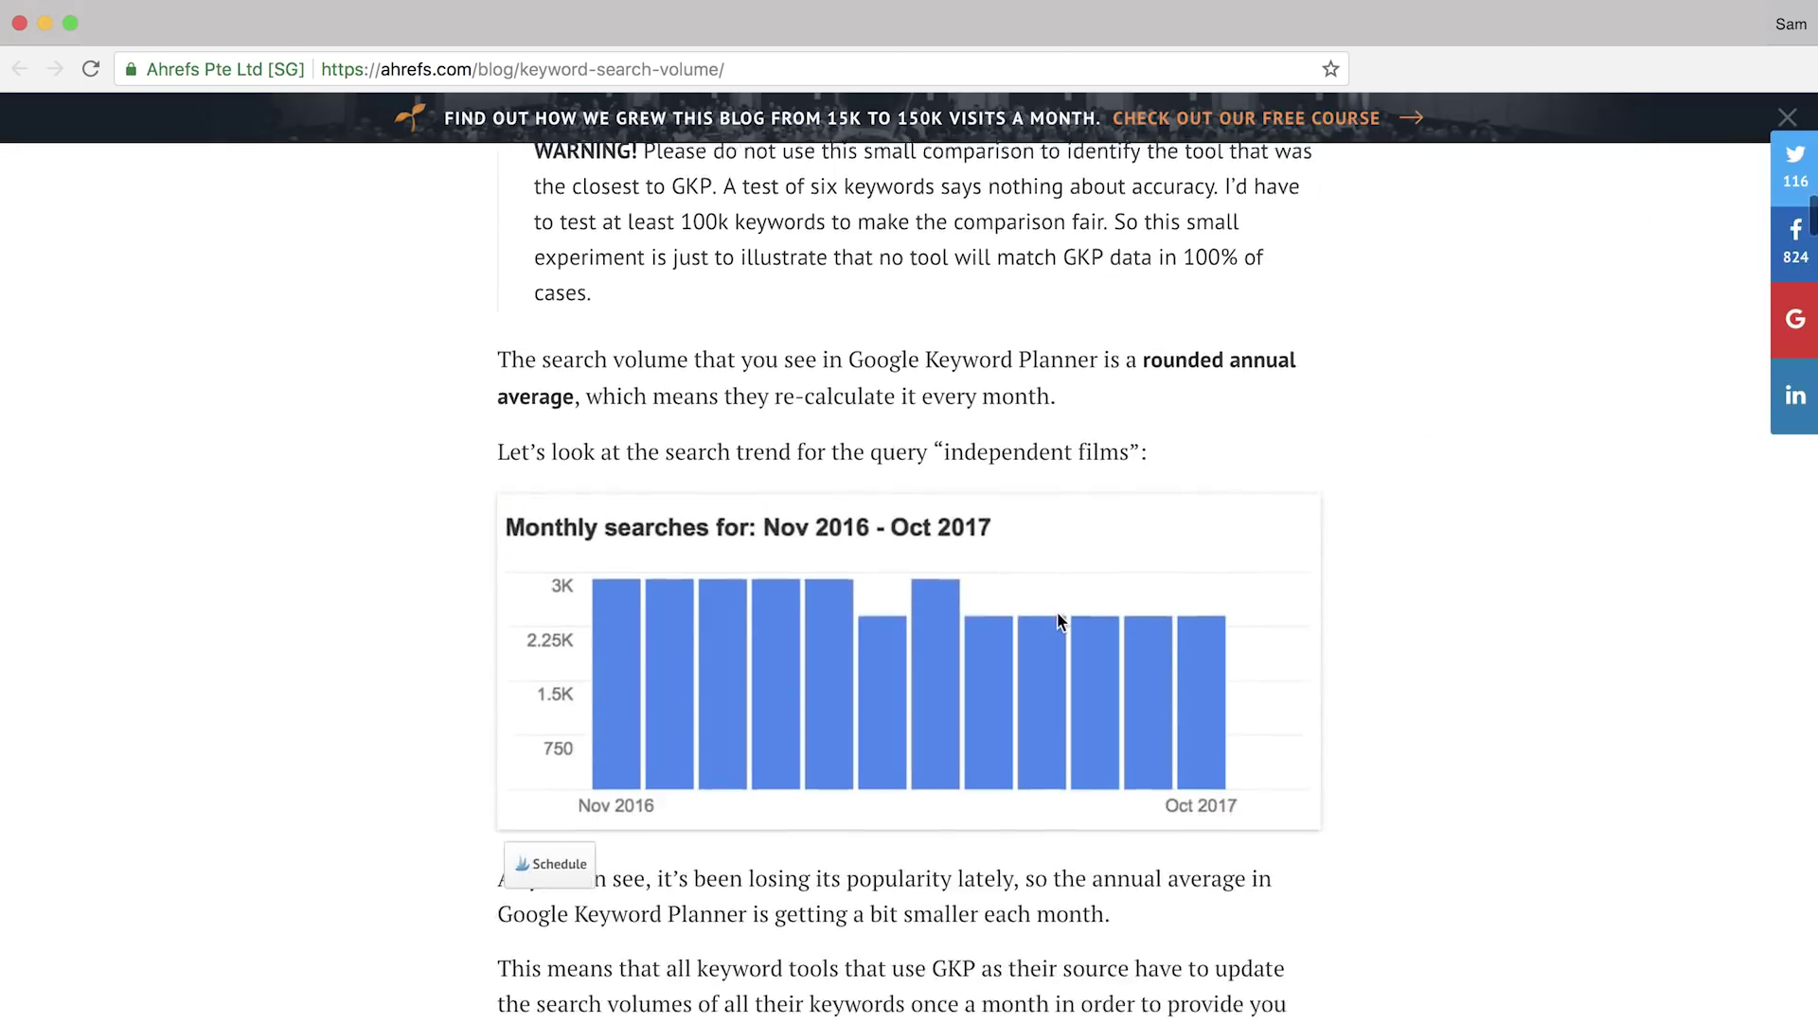
pyautogui.scroll(-5, 1057, 612)
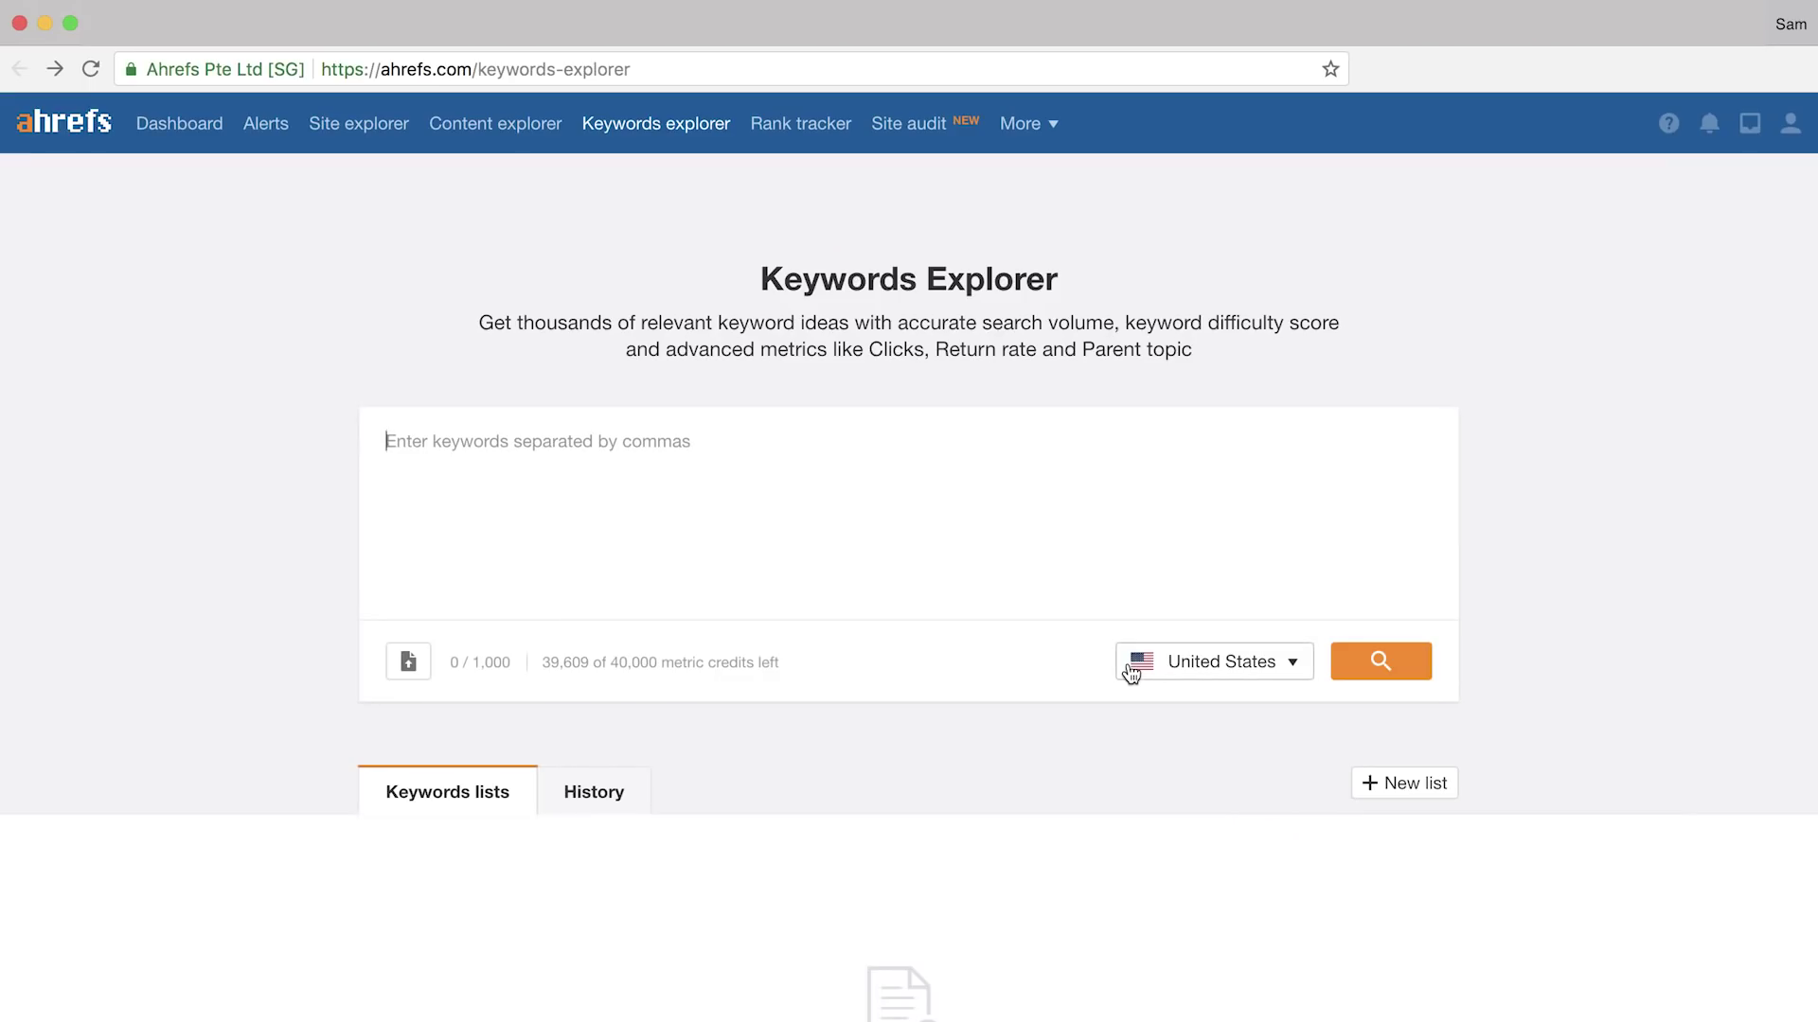
# Look up the keywords "time in new york" and "chicken soup recipes" together for the United States and show their metrics
pyautogui.write('time in new york, ')
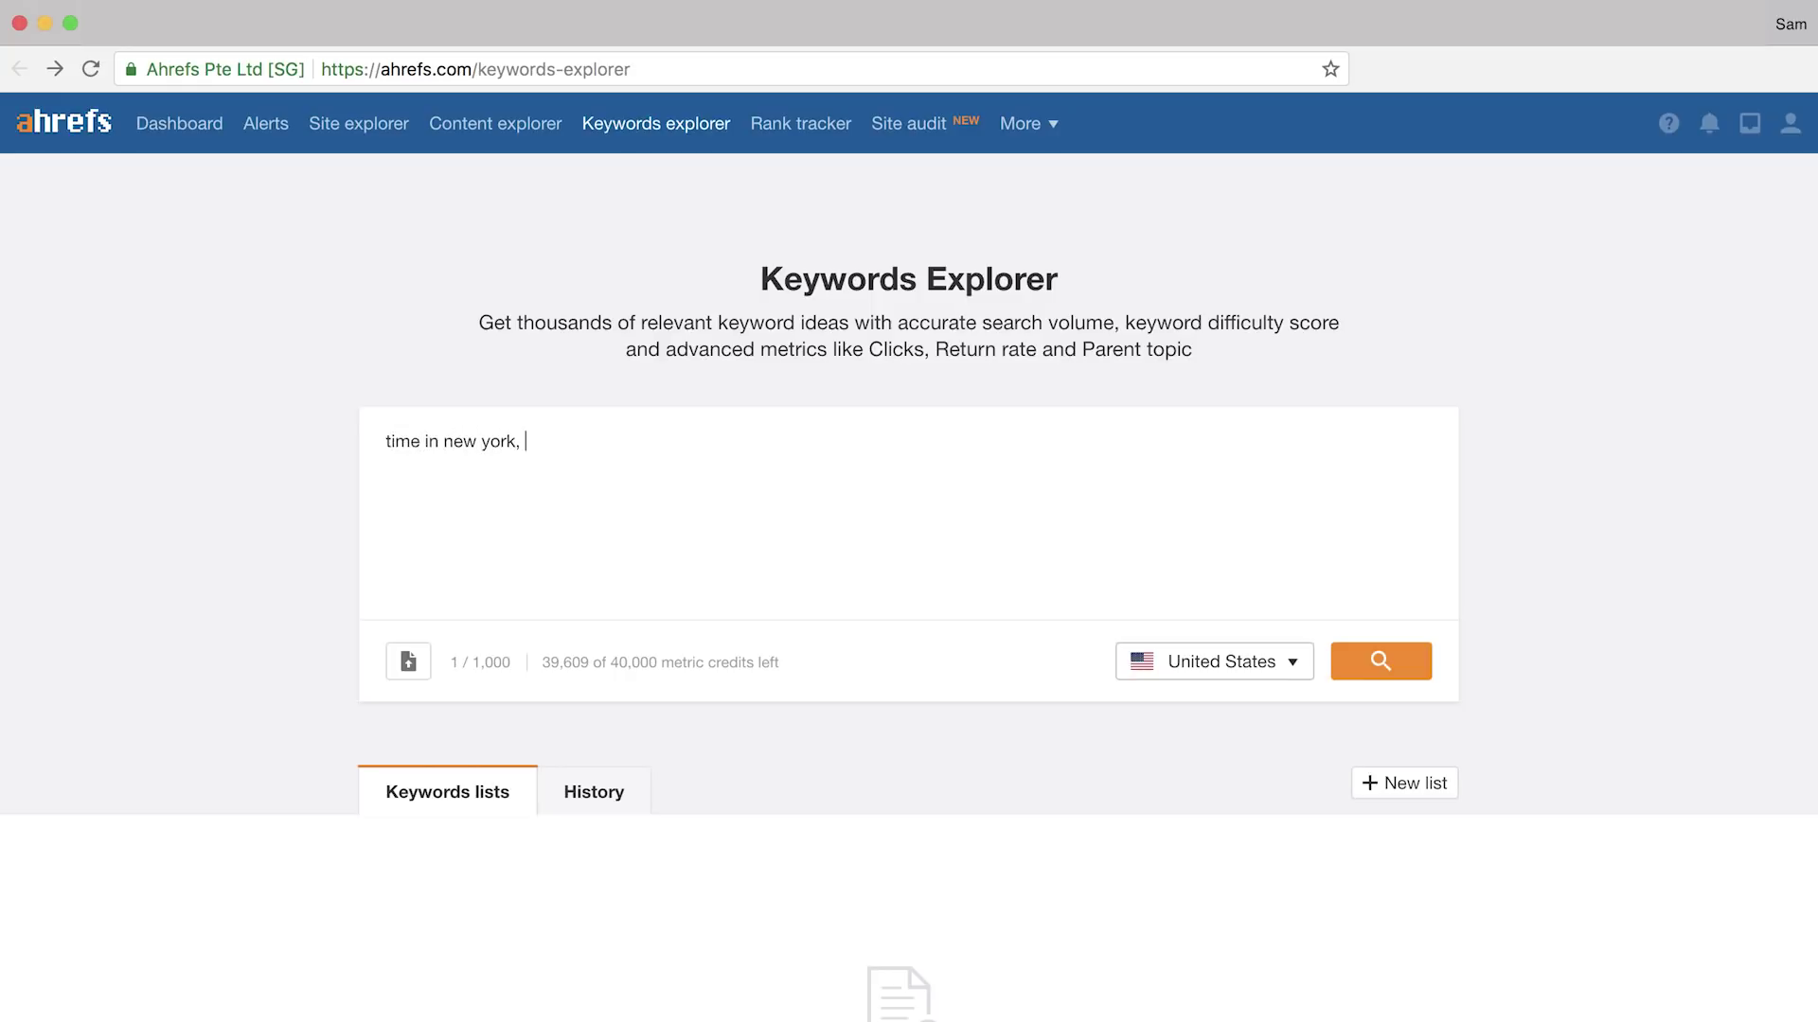
pyautogui.write('chicken soup recipes,')
pyautogui.press('Return')
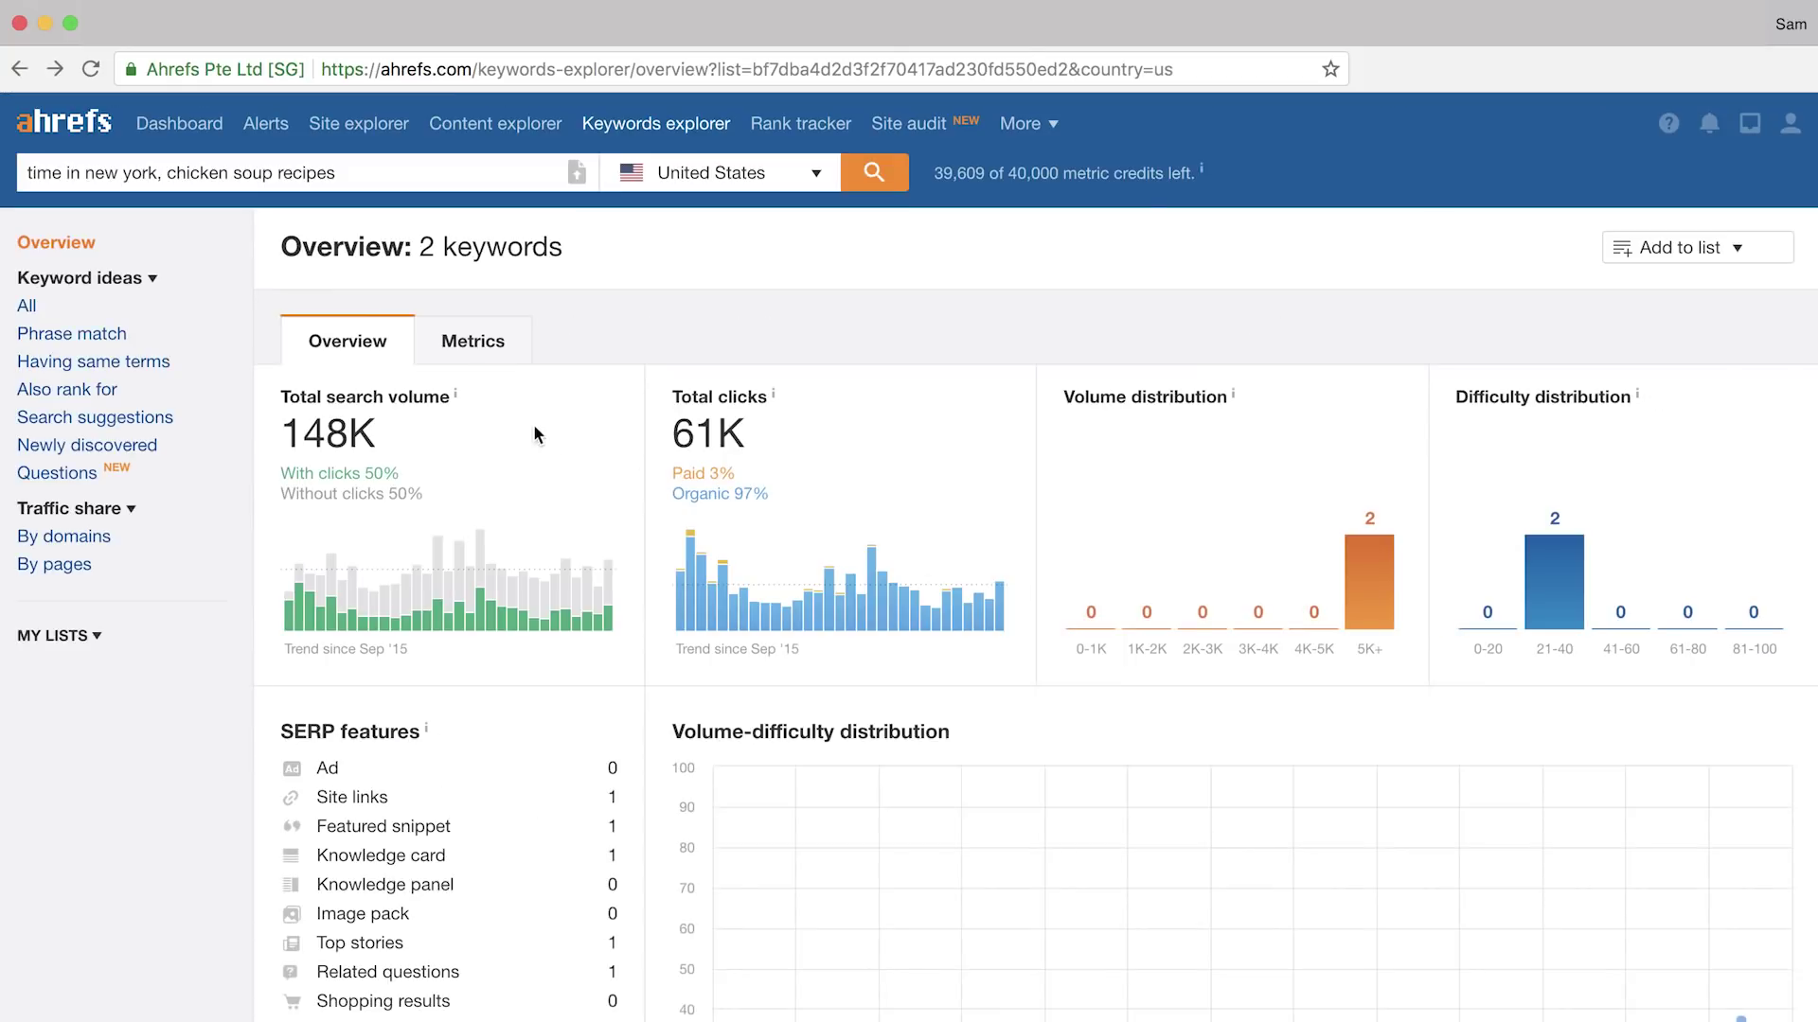
pyautogui.click(478, 346)
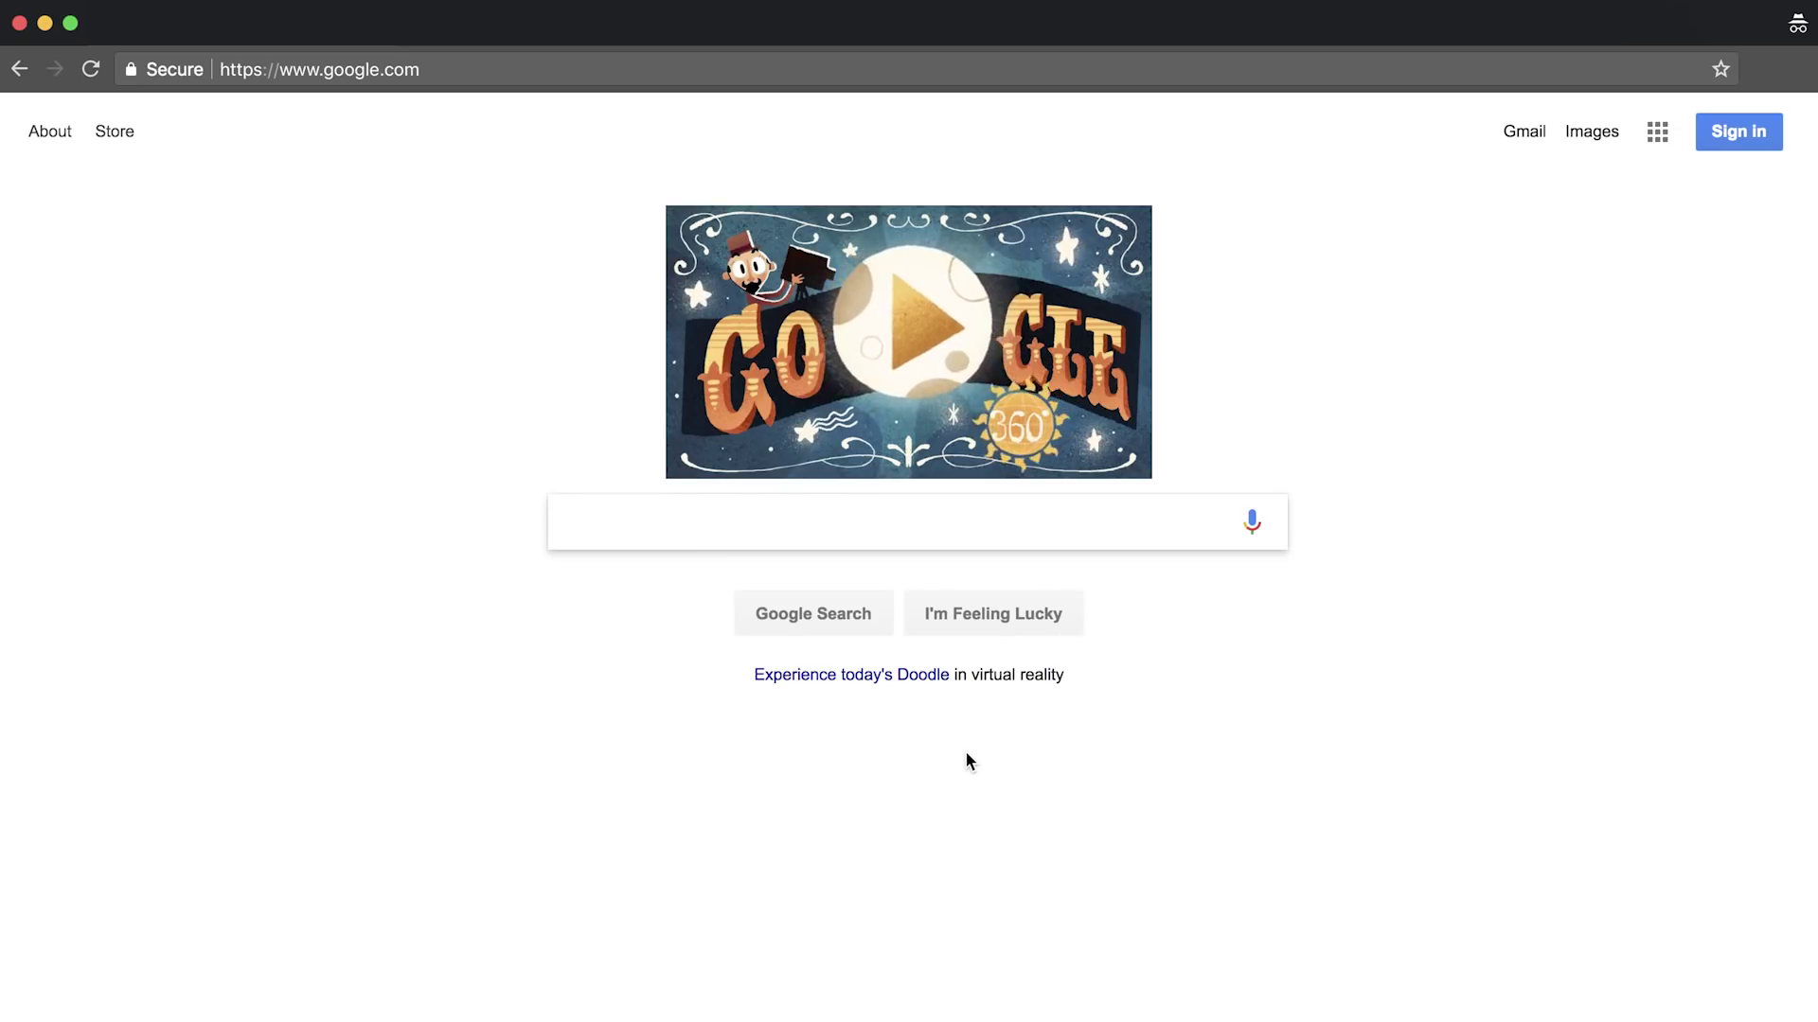
# Switch to Google and search for "time in new york"
pyautogui.write('ti')
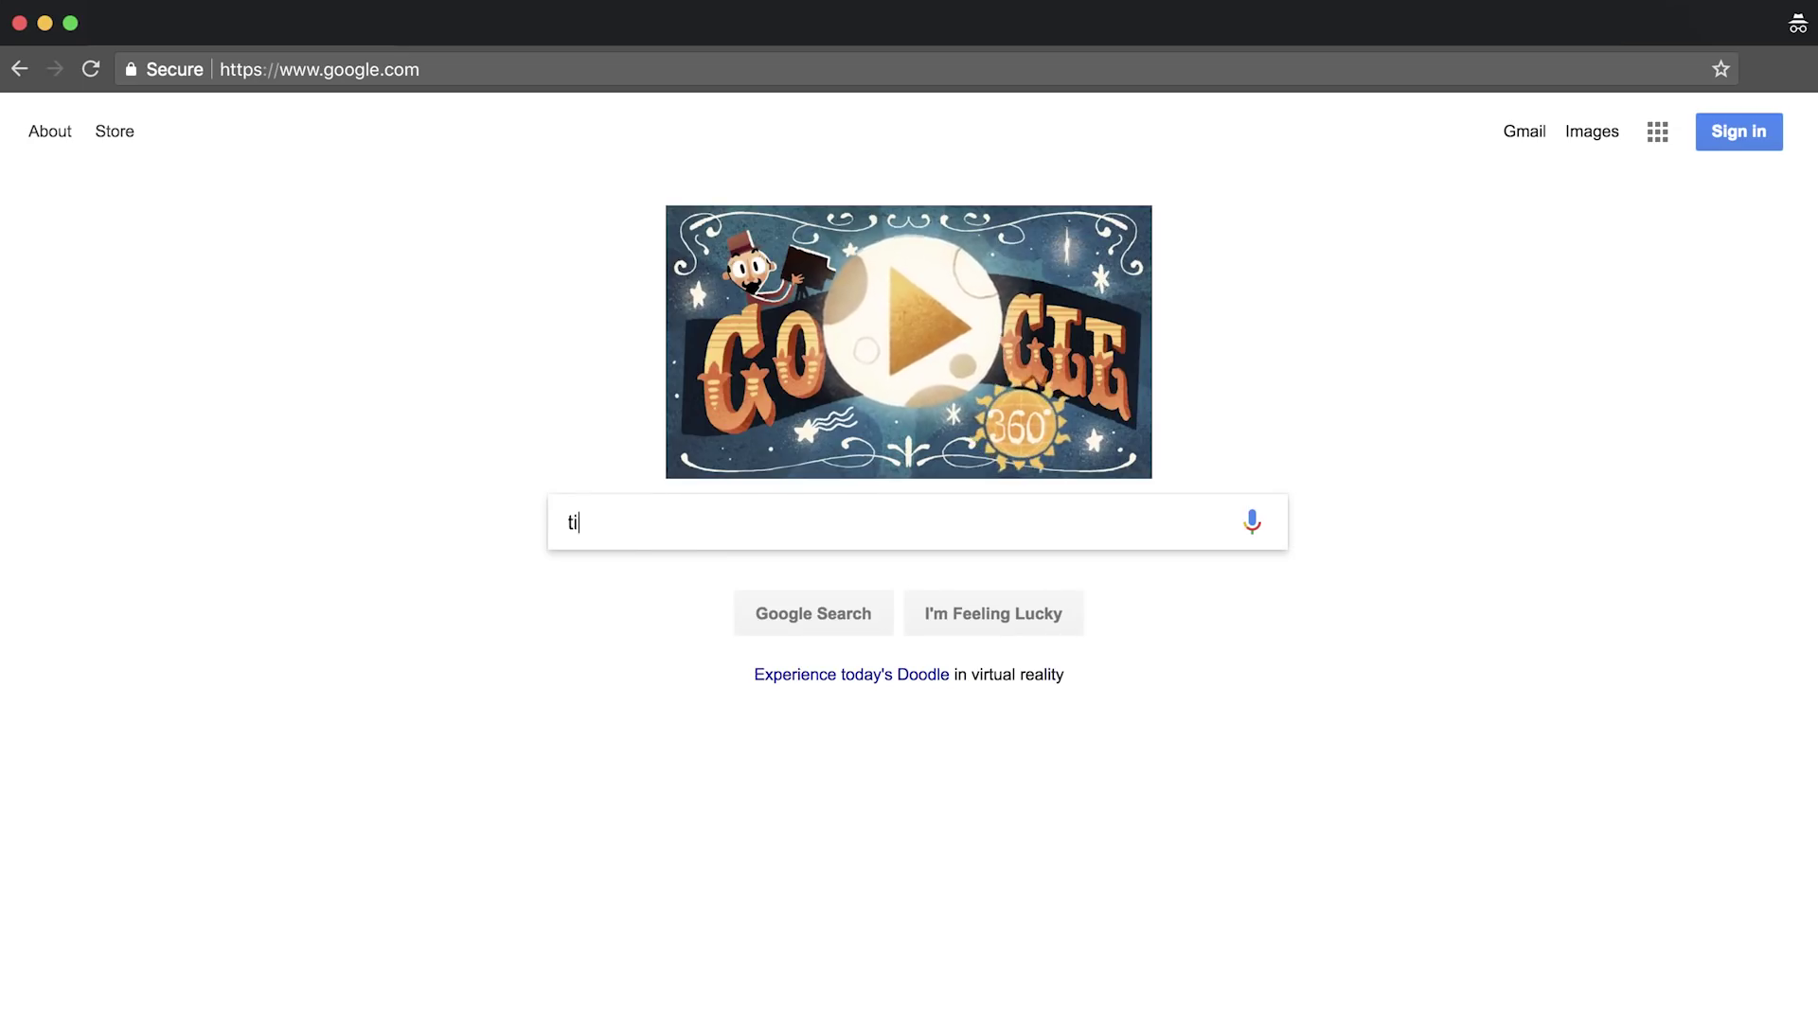
pyautogui.write('me in new york')
pyautogui.press('Return')
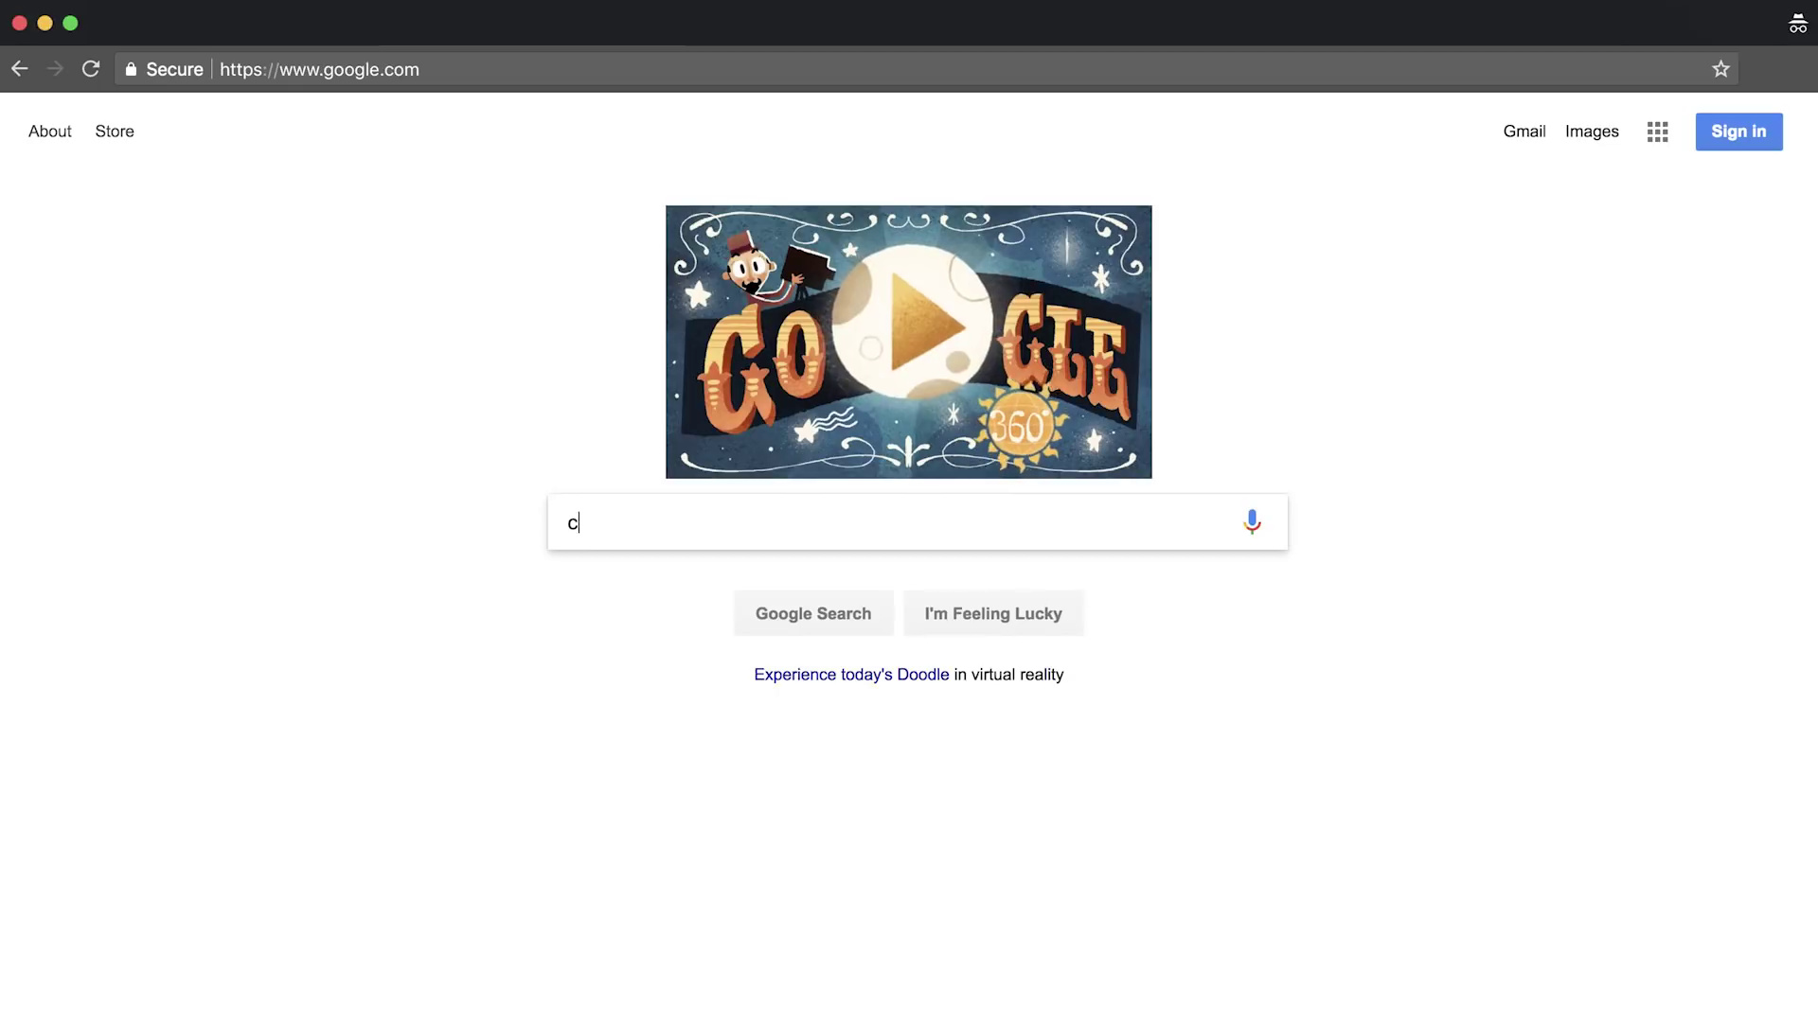
# Search Google for "chicken soup recipes" and review the featured snippet and organic results
pyautogui.write('hicken soup recipes')
pyautogui.press('Return')
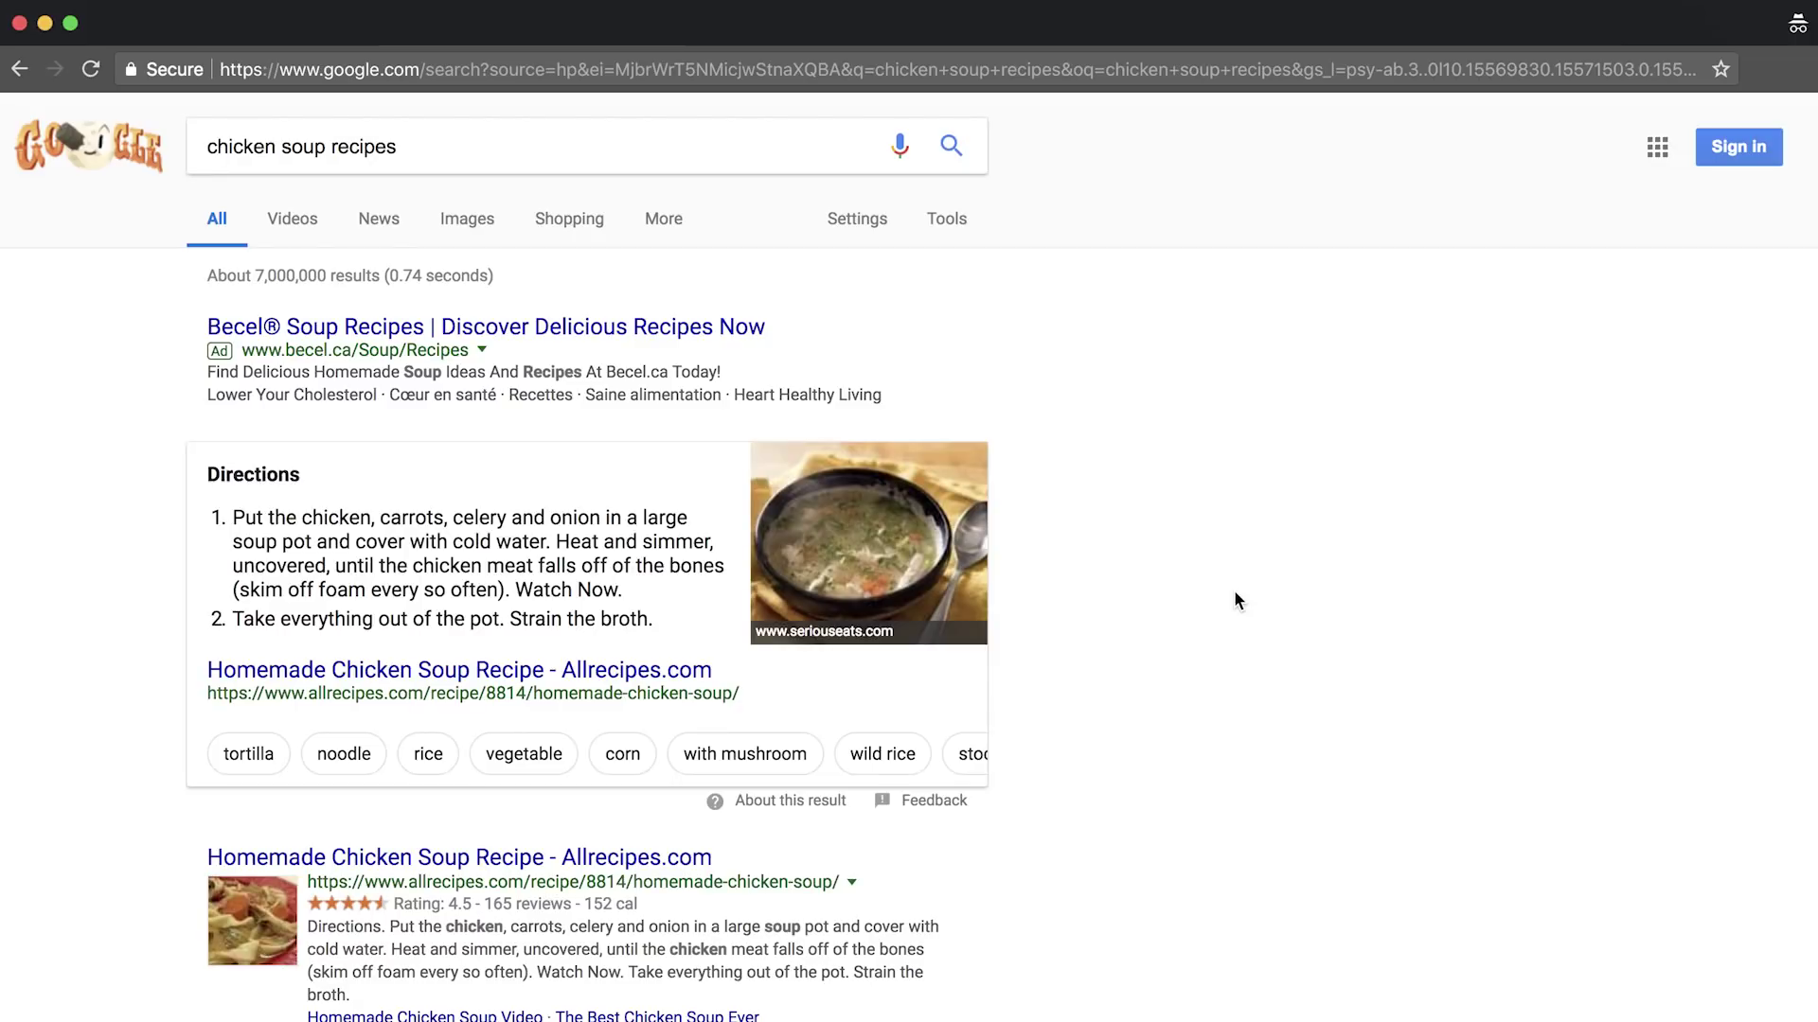
pyautogui.scroll(-5, 1234, 593)
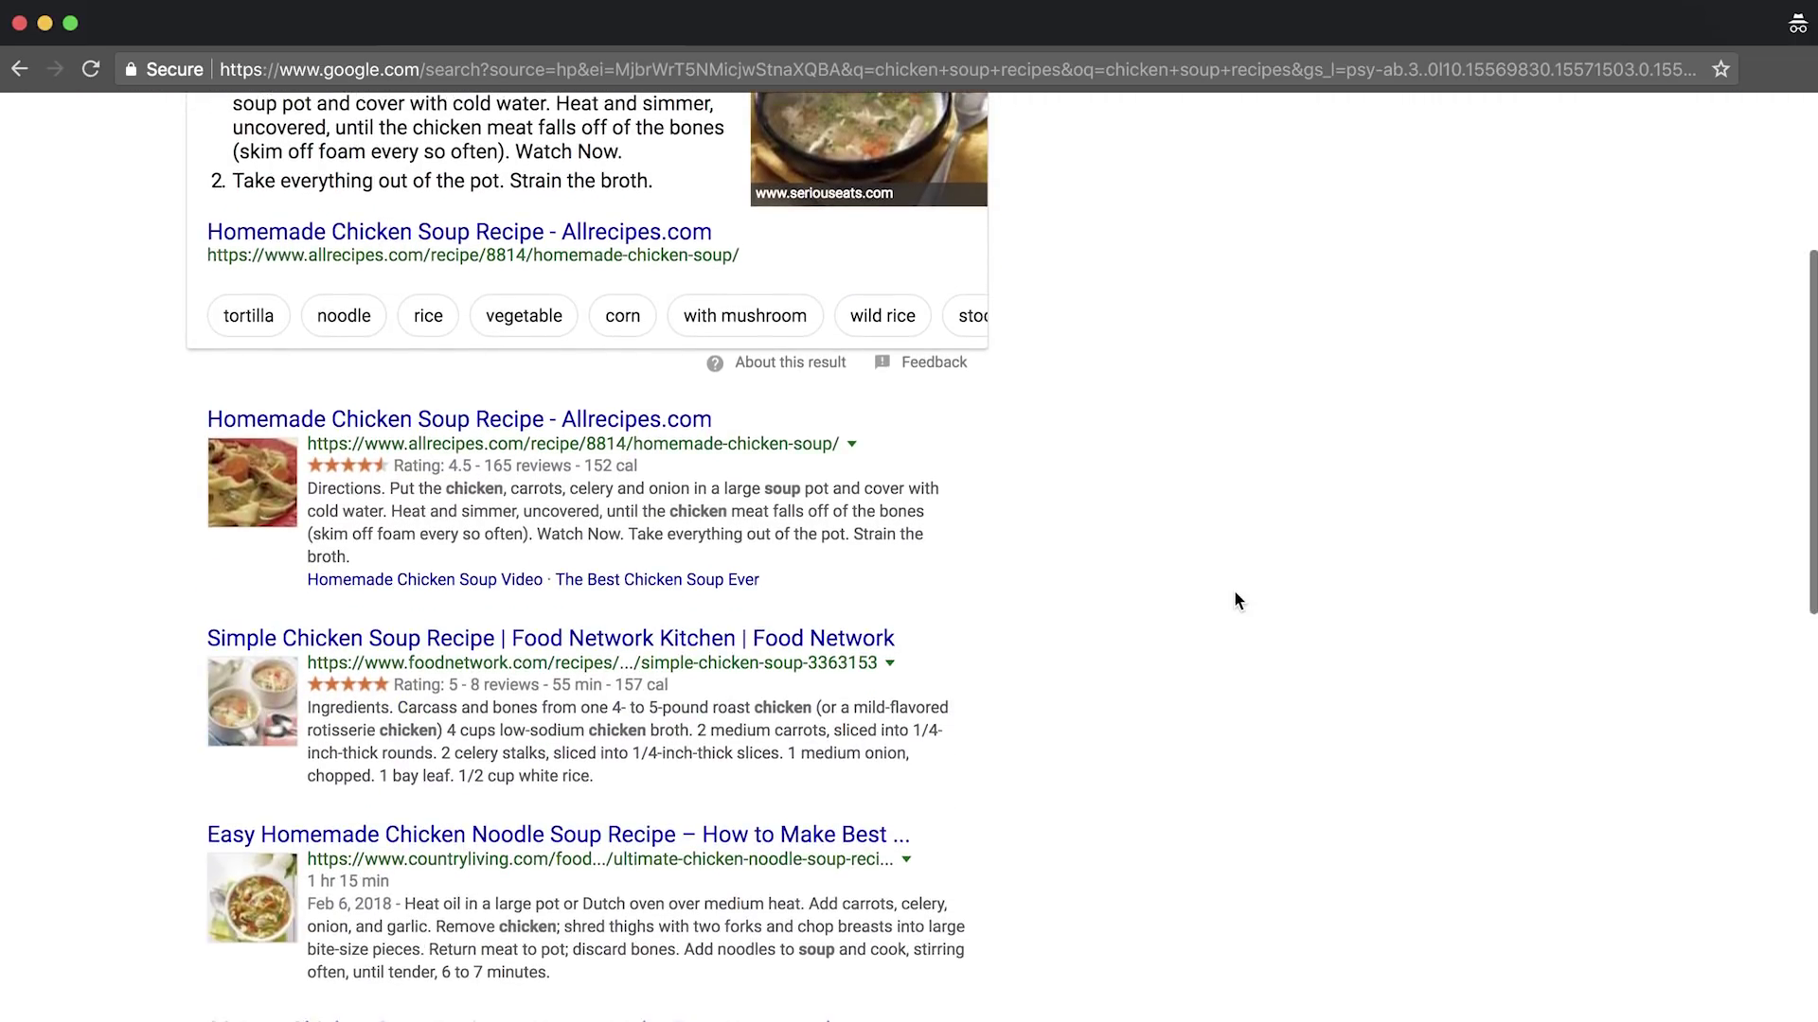
pyautogui.scroll(2, 1235, 596)
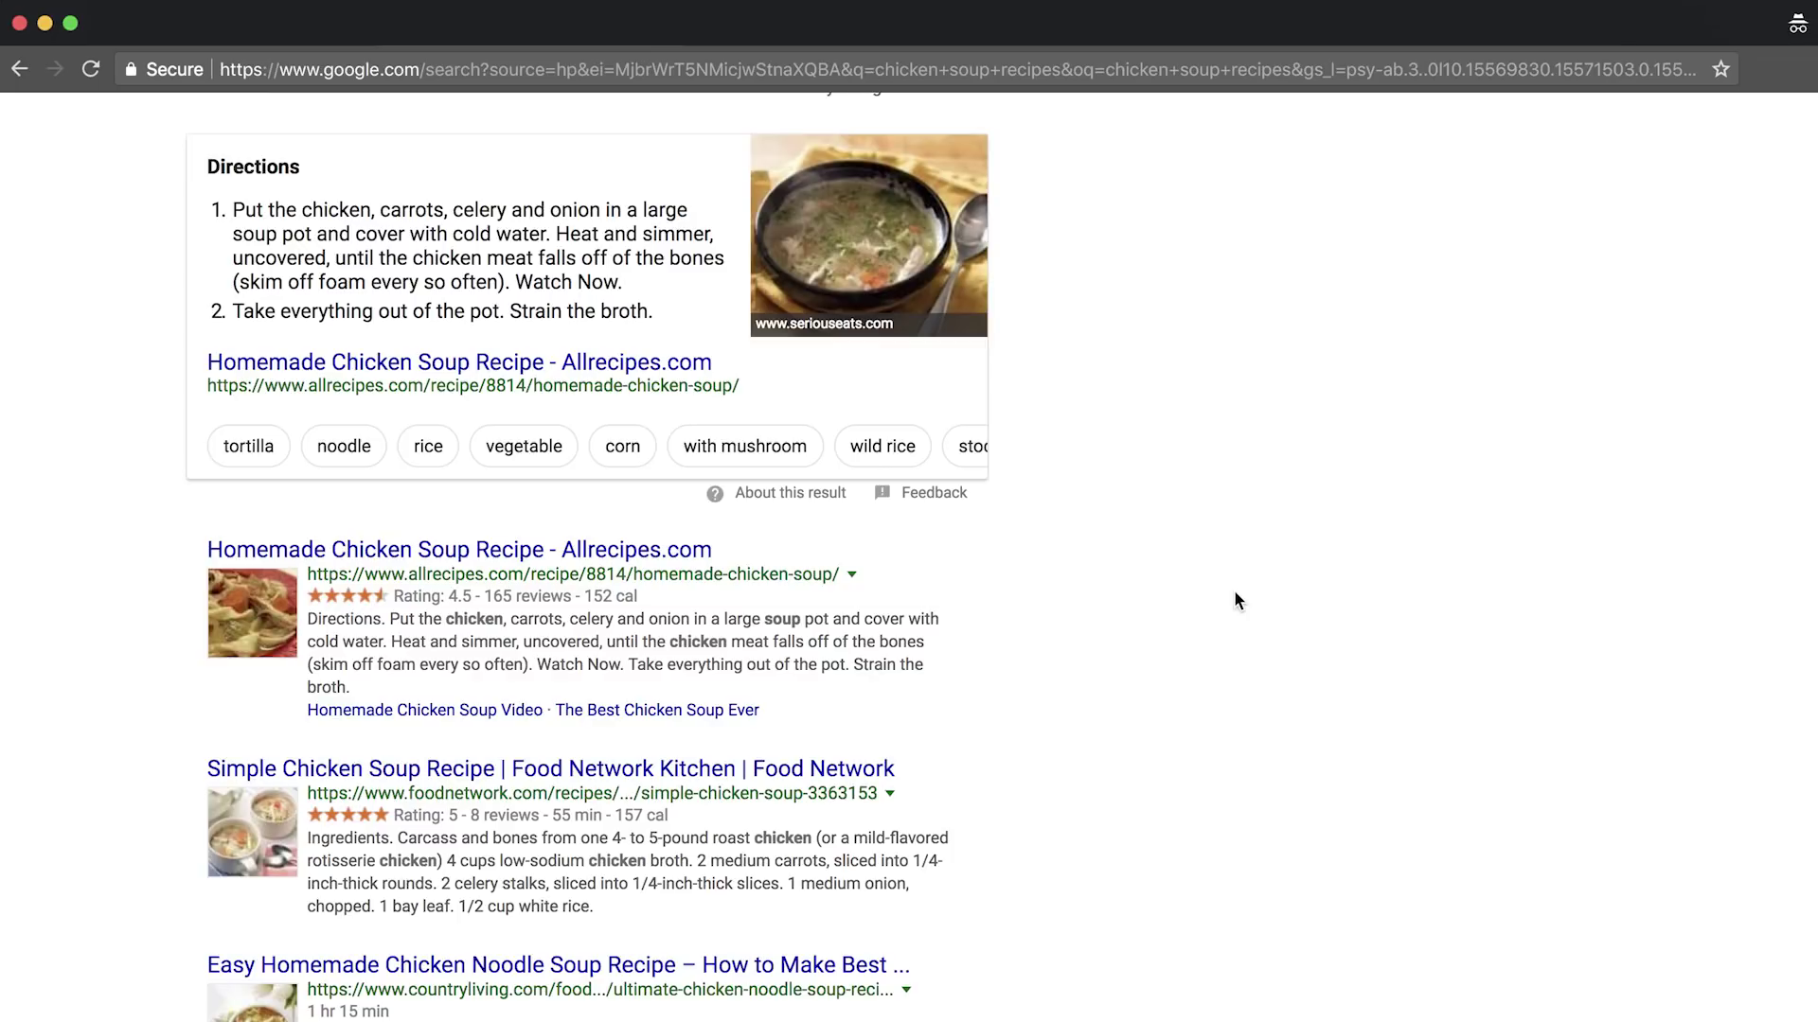
# Check the ingredients in the Allrecipes Homemade Chicken Soup Recipe result, return to the Google results and review the other recipes
pyautogui.click(596, 550)
pyautogui.scroll(-9, 640, 581)
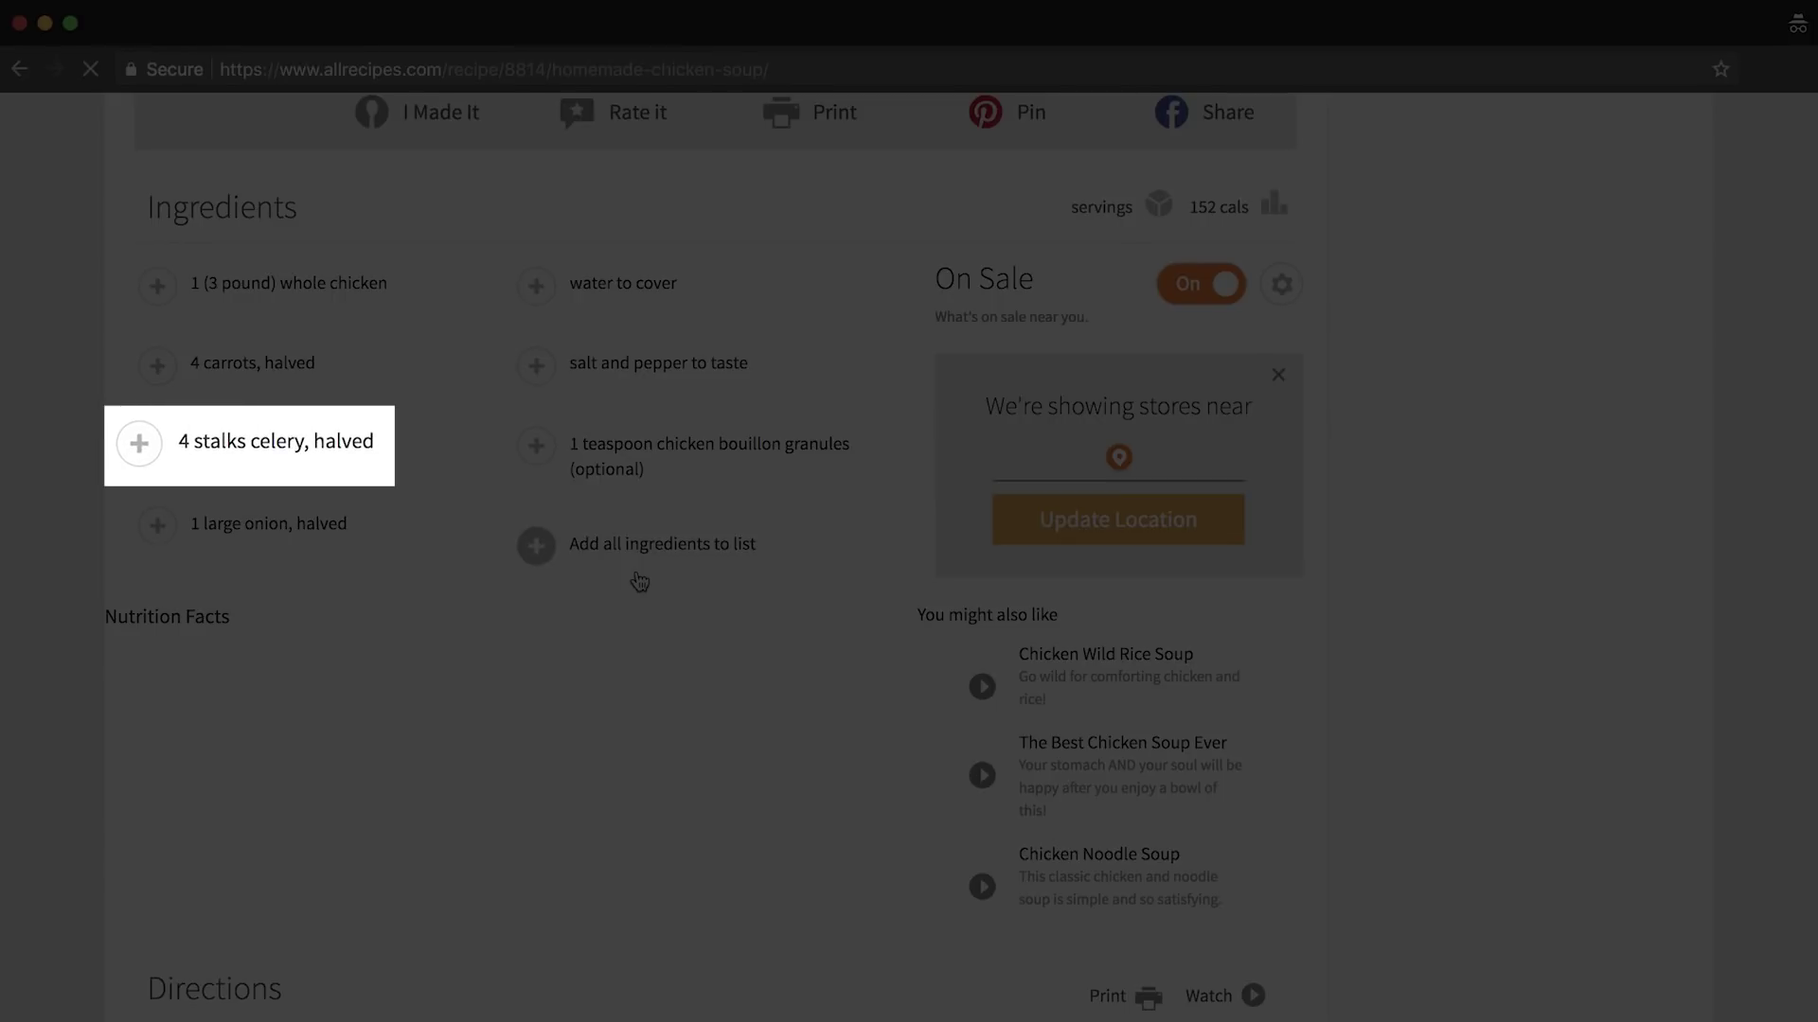
pyautogui.hscroll(-5, 640, 581)
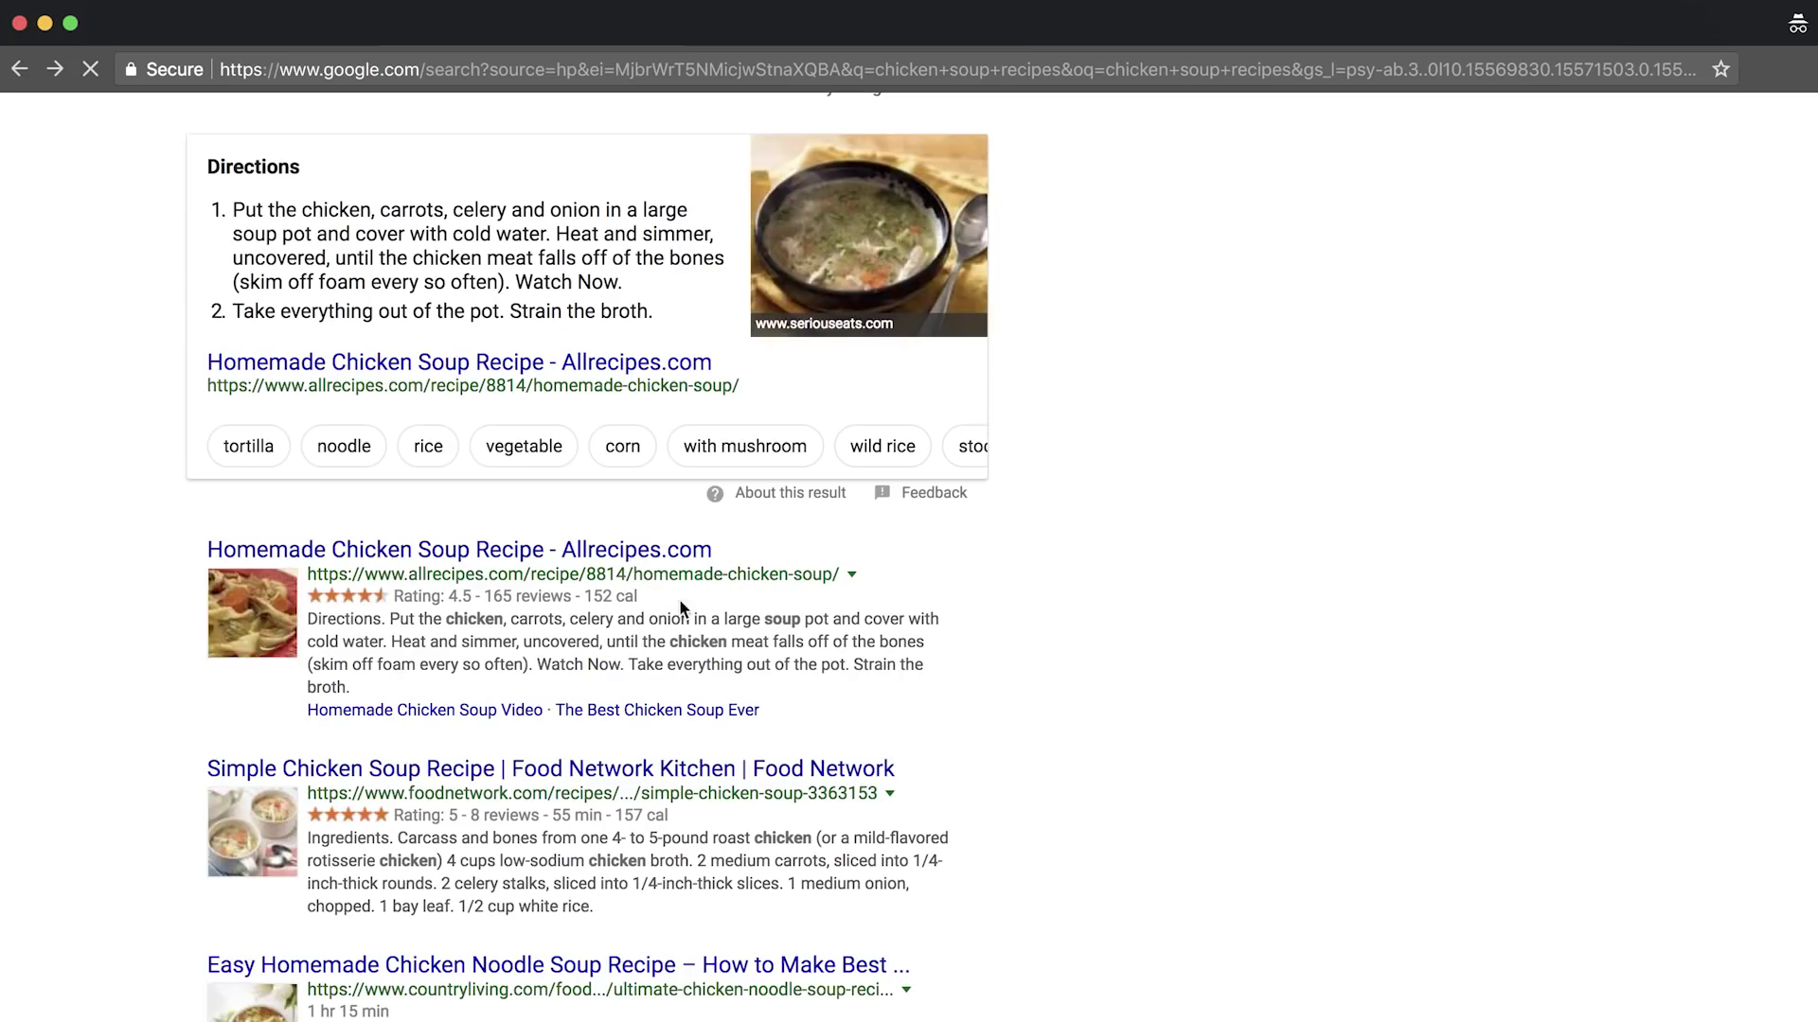
pyautogui.scroll(-4, 960, 703)
pyautogui.scroll(-2, 960, 715)
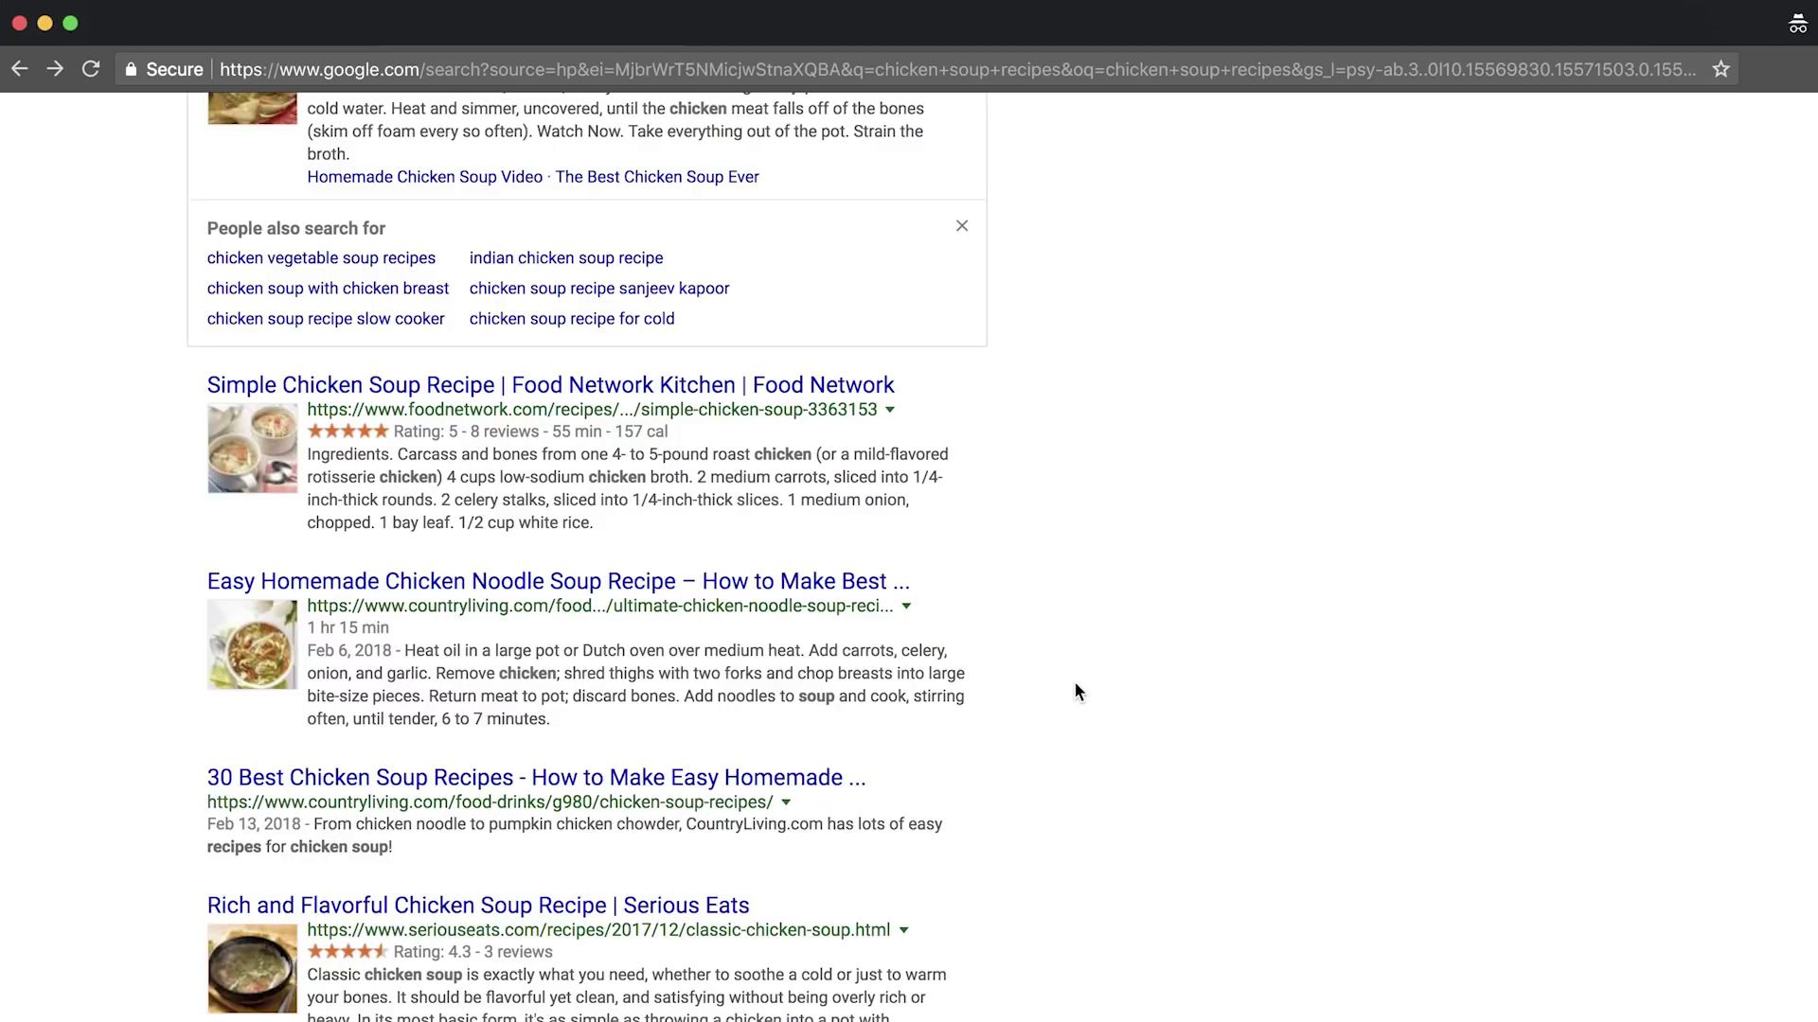
pyautogui.press('super+grave')
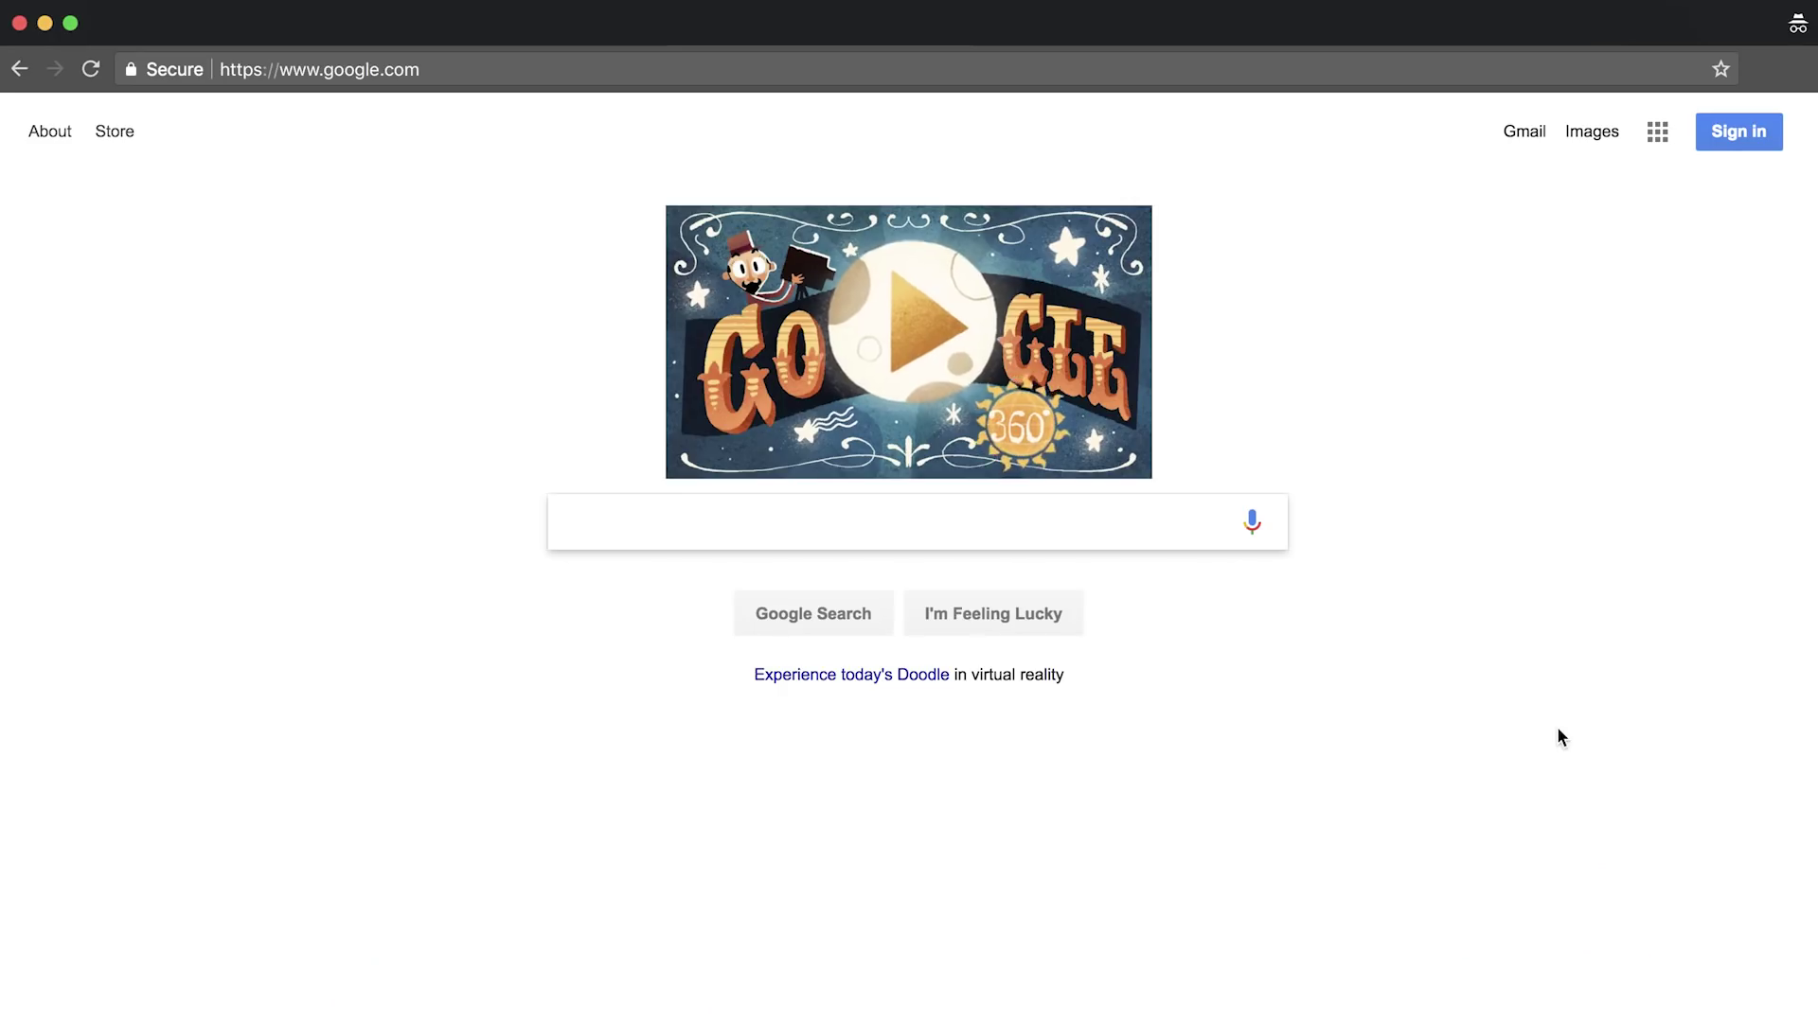
# Search Google for "car insurance" and for "medical school"
pyautogui.write('car insurance')
pyautogui.press('Return')
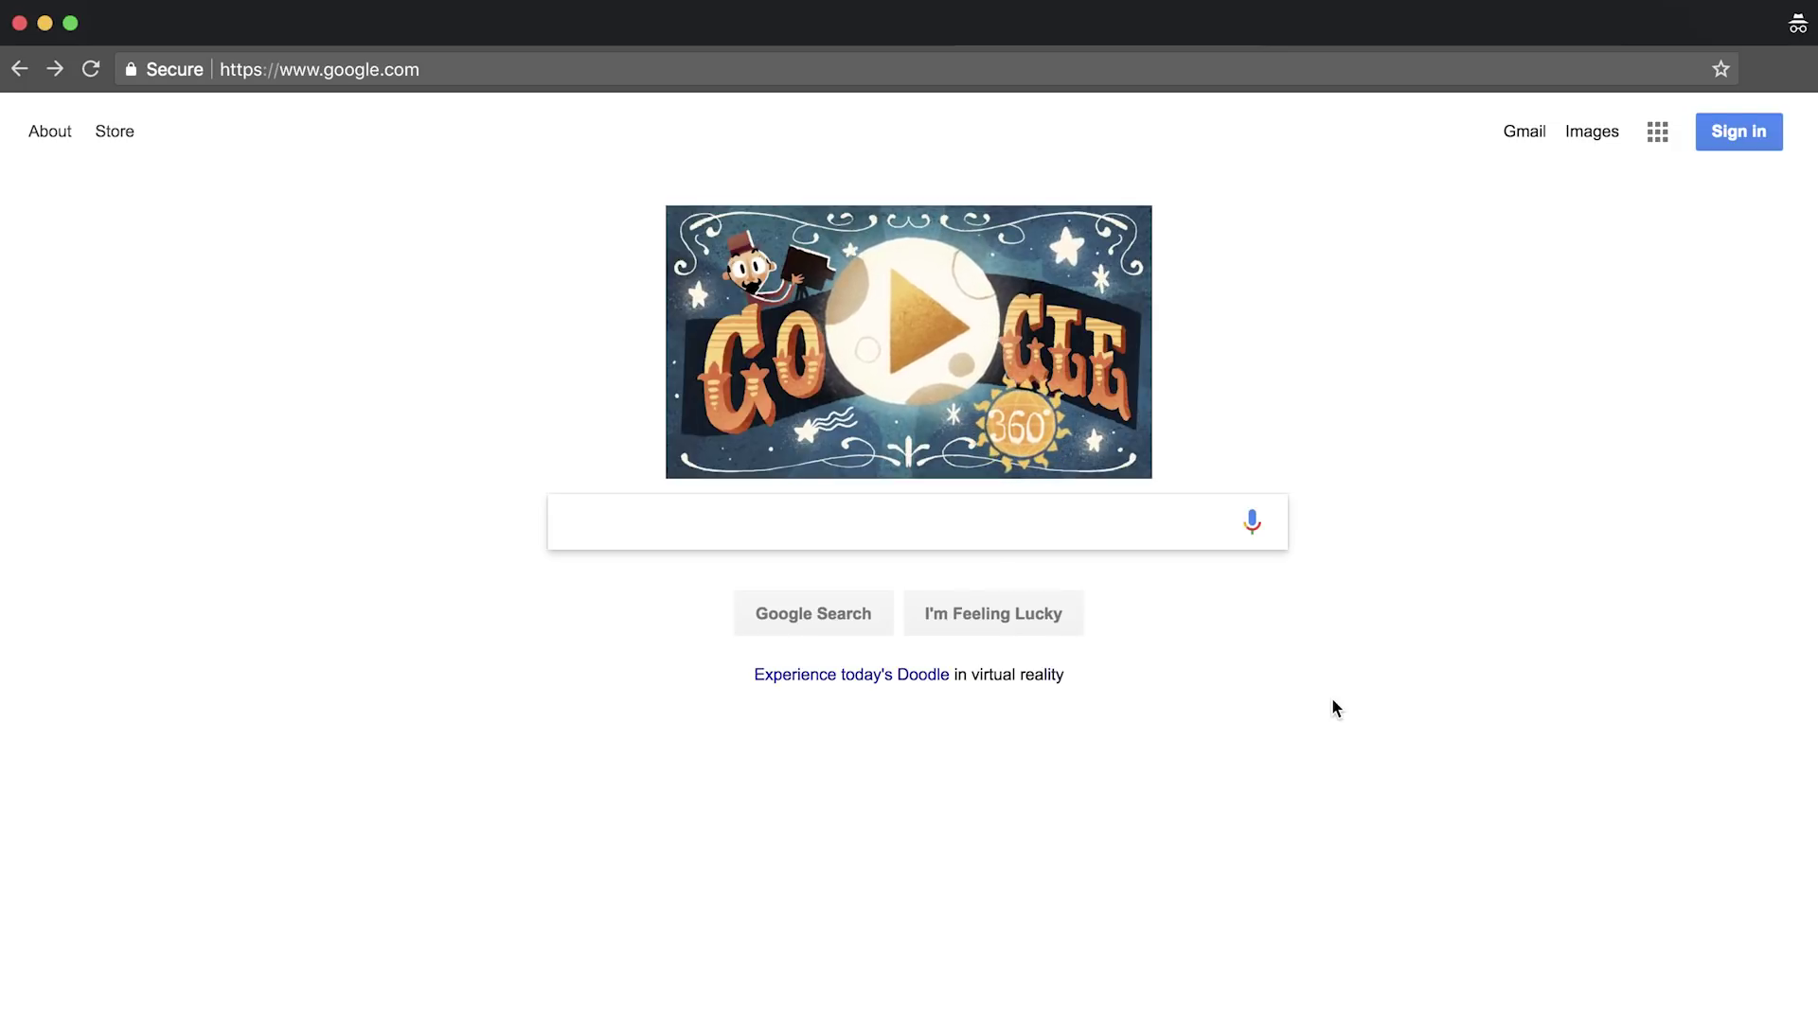
pyautogui.write('medical school')
pyautogui.press('Return')
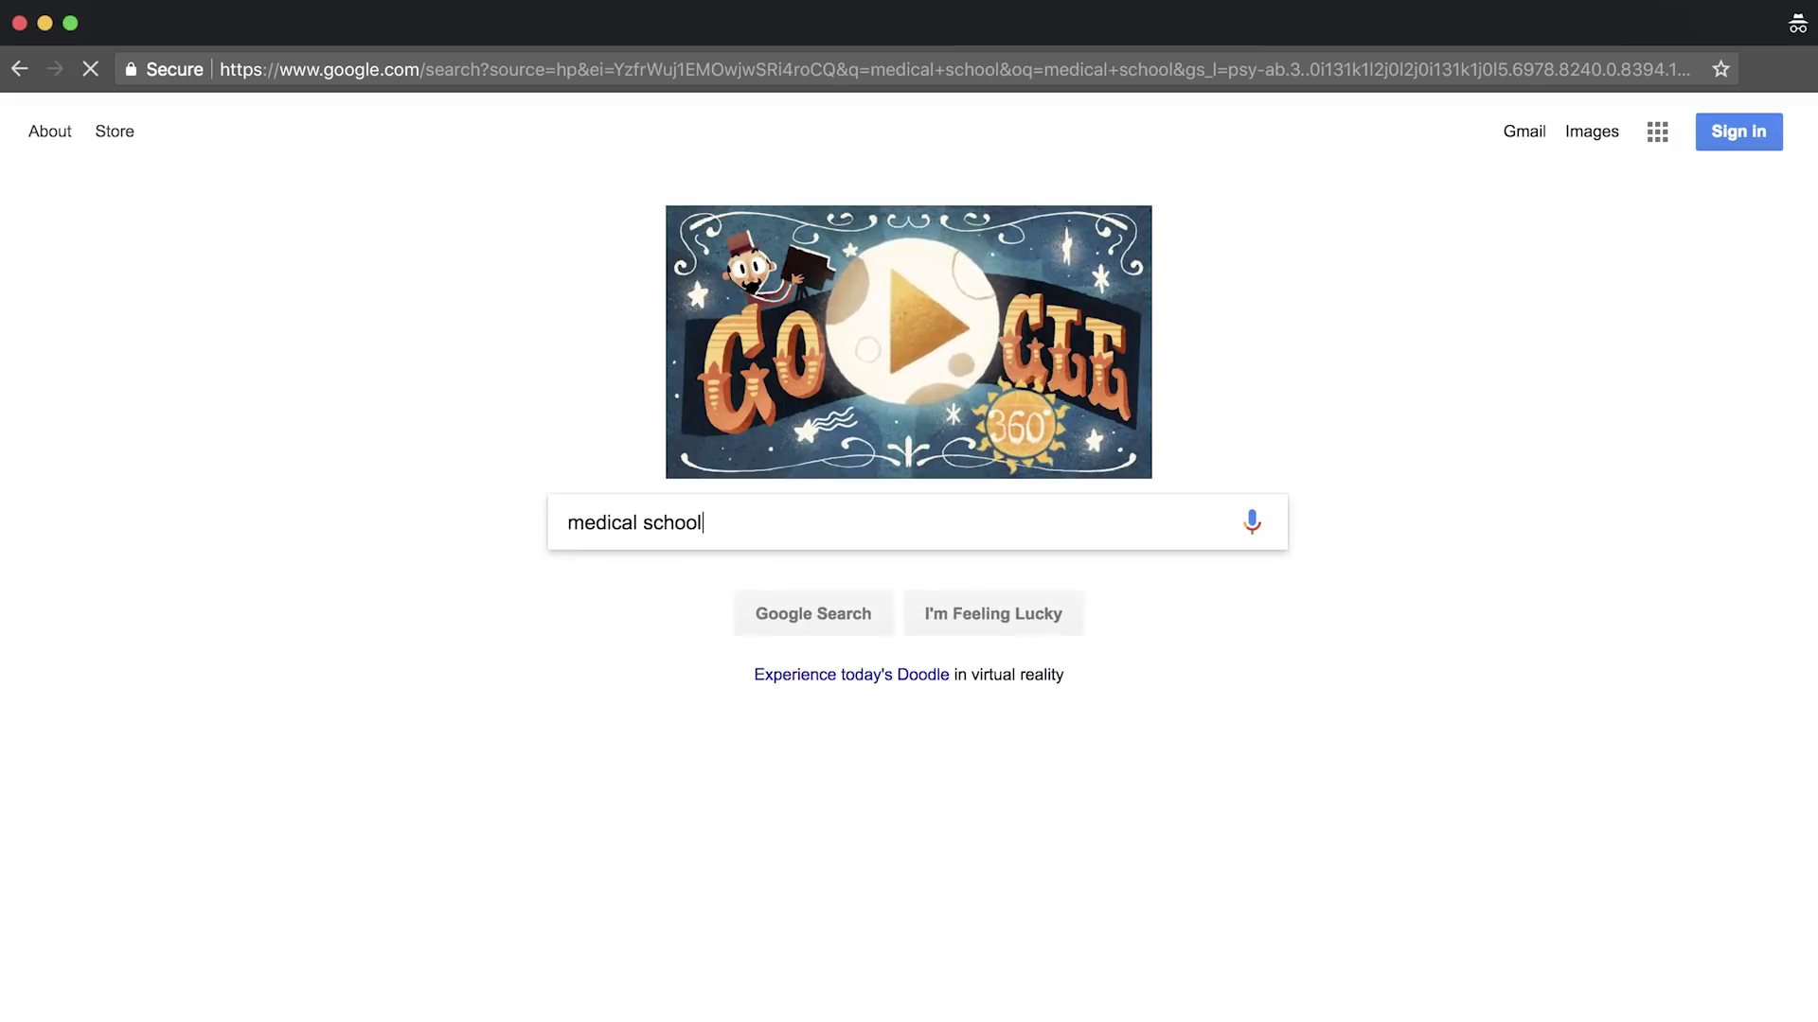
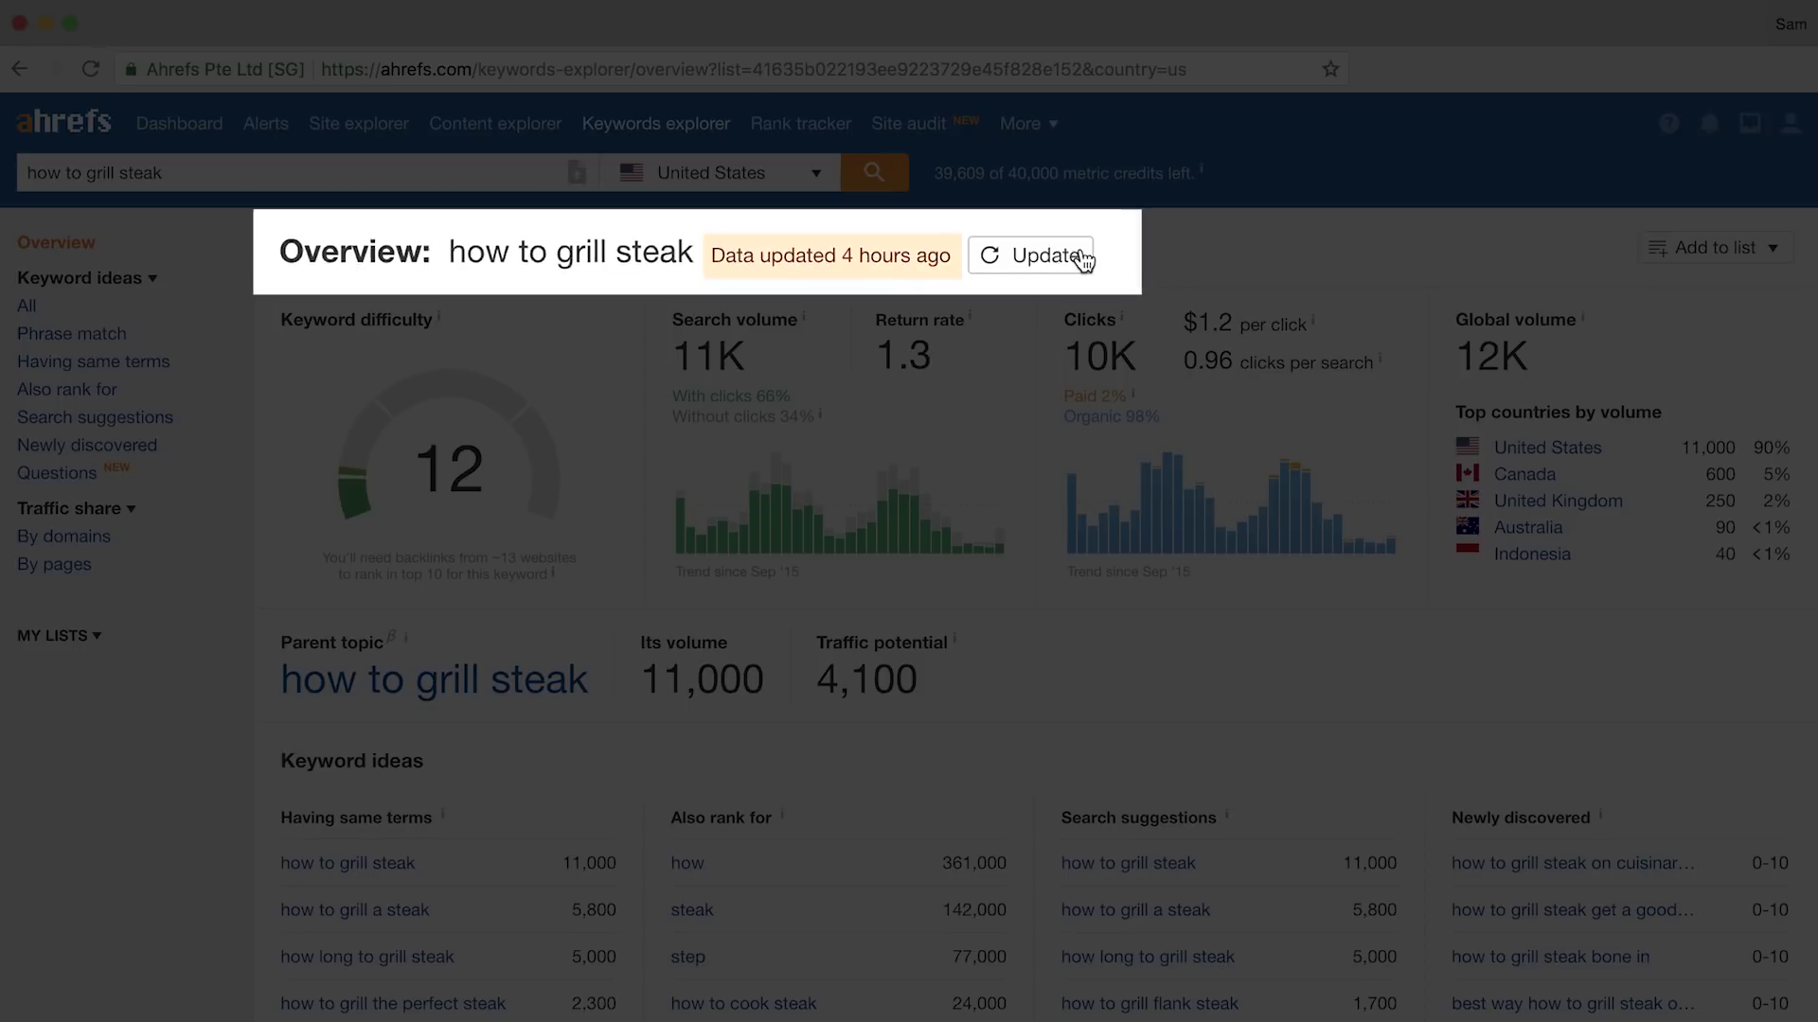
# Update the Keywords Explorer data for "how to grill steak" and review the rest of its overview
pyautogui.click(1109, 261)
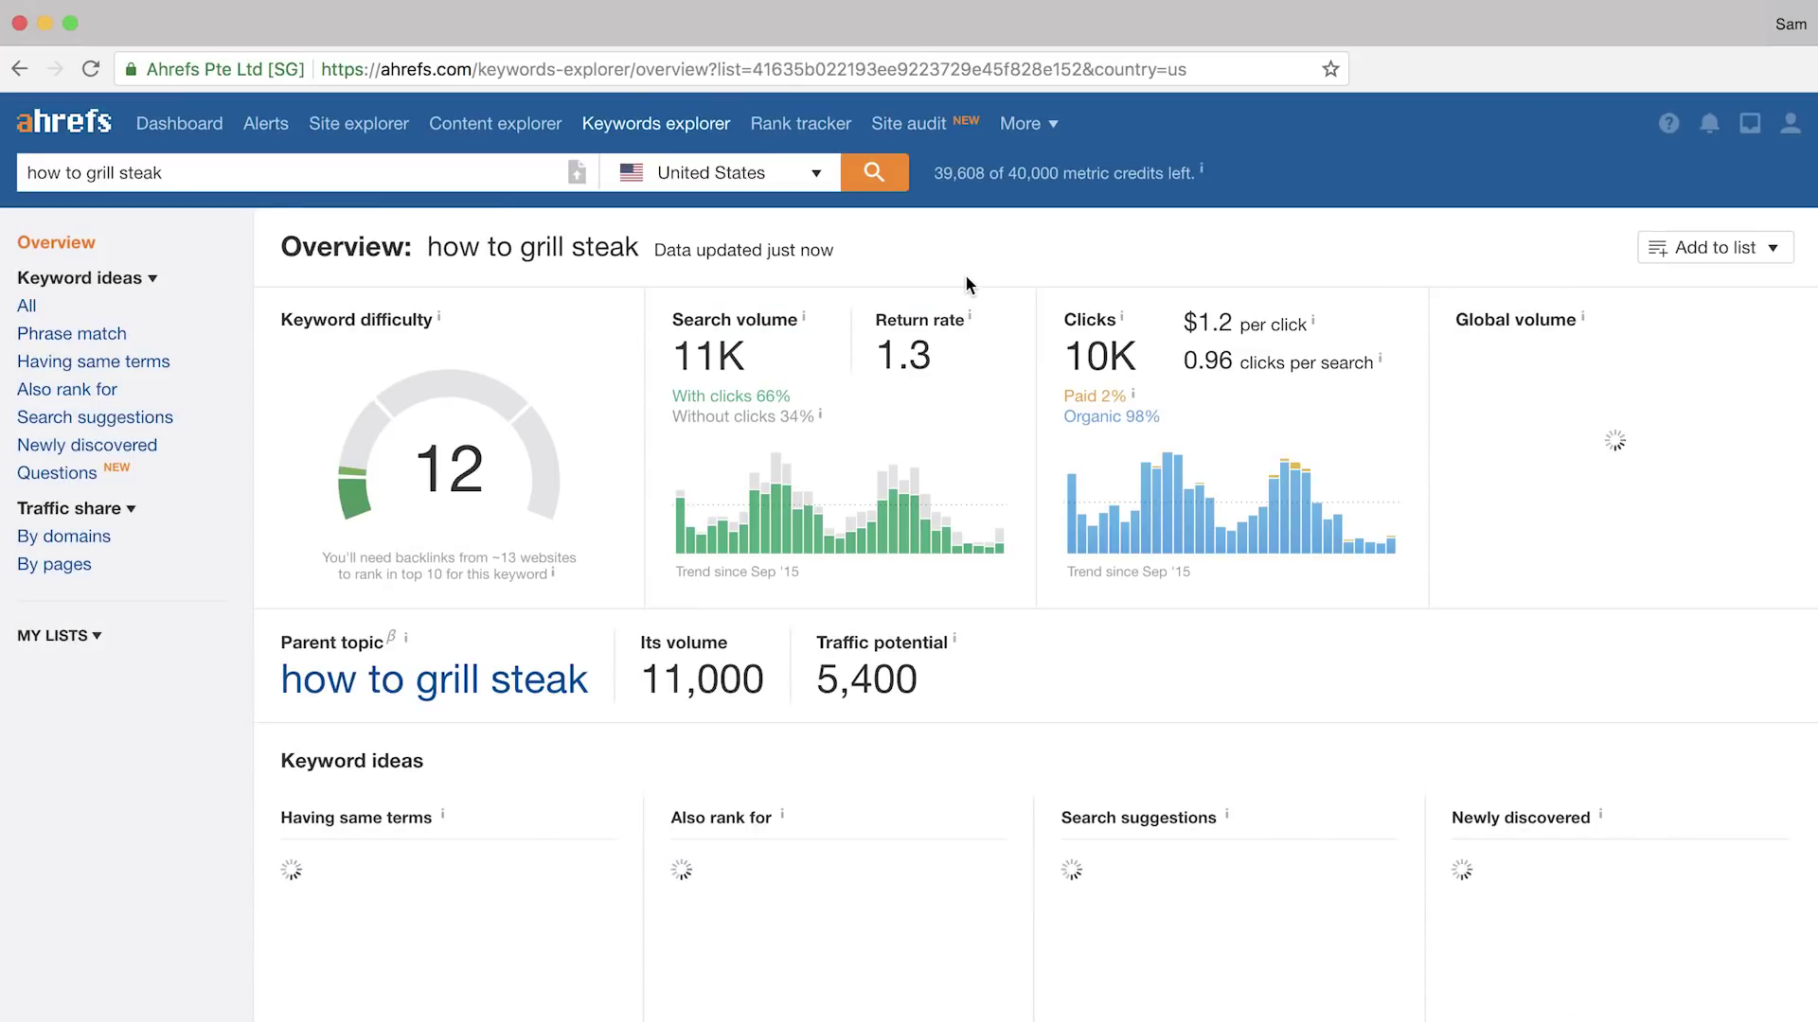
pyautogui.scroll(-10, 966, 277)
pyautogui.scroll(-7, 968, 284)
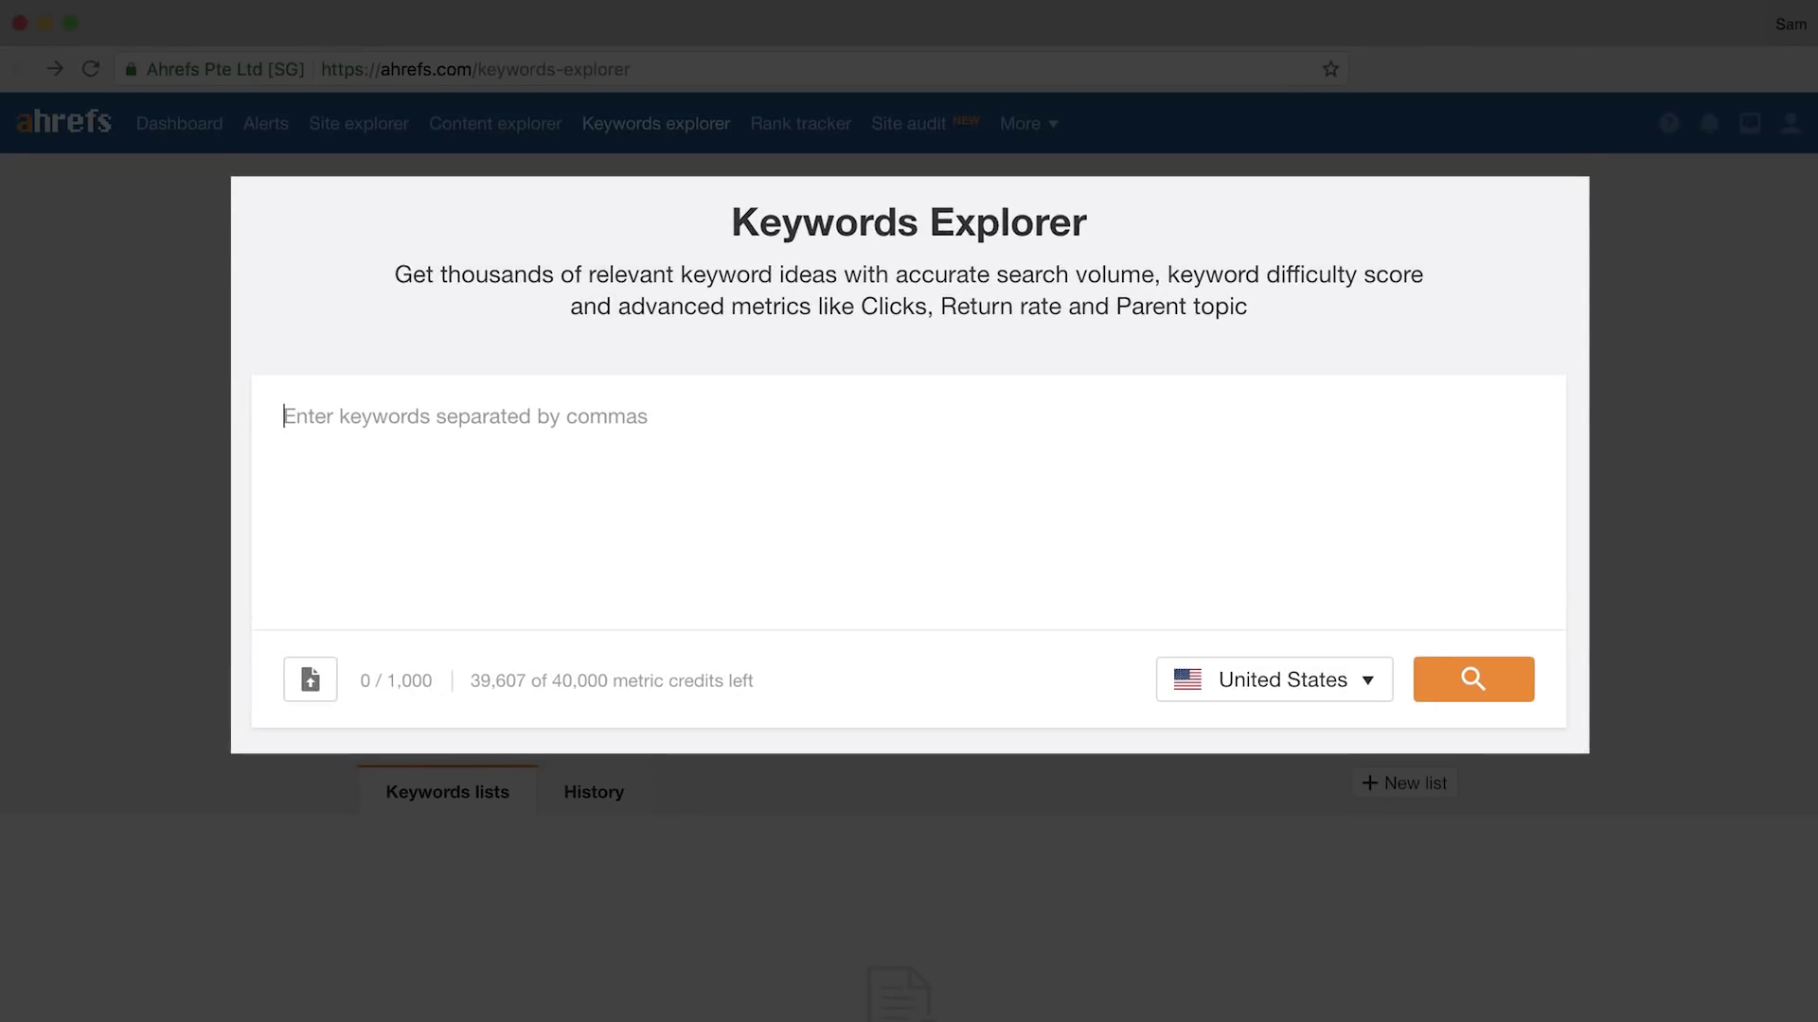
# Look up the keyword "what is spiderman's web thingy" in Keywords Explorer for the United States and review its SERP overview
pyautogui.write("what is spiderman's web thingy,")
pyautogui.press('Return')
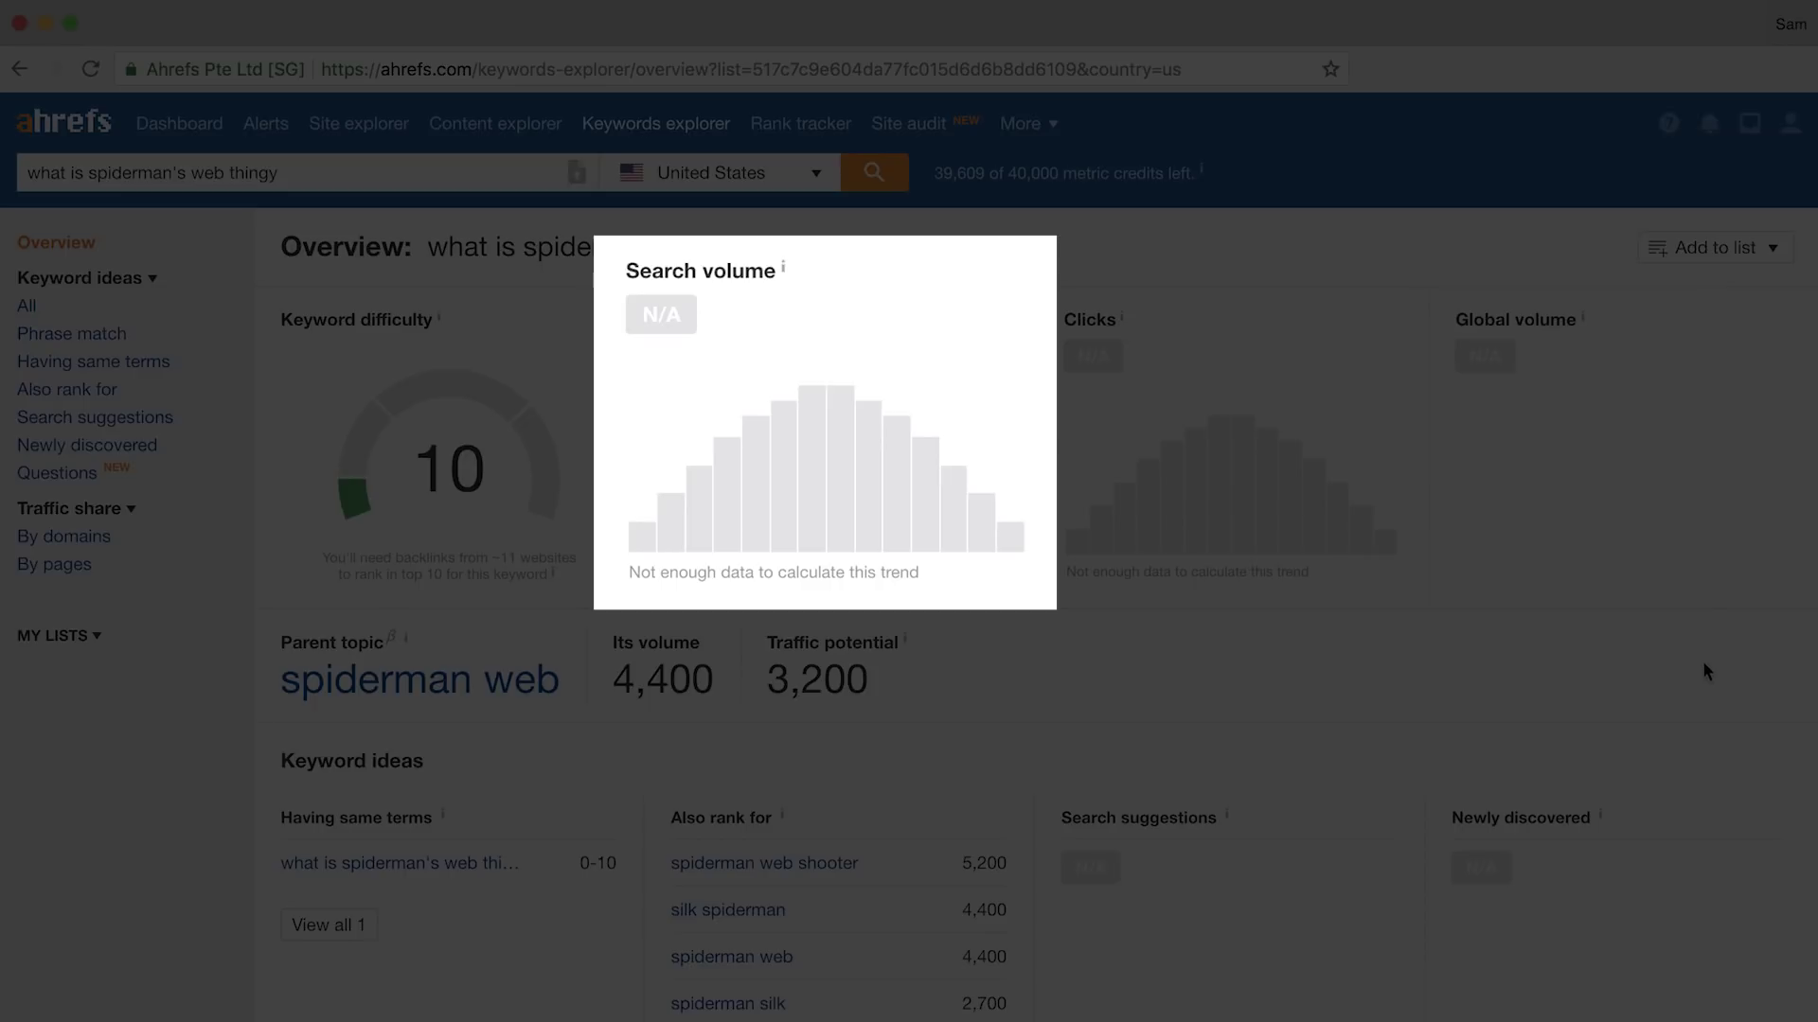
pyautogui.scroll(-15, 1693, 677)
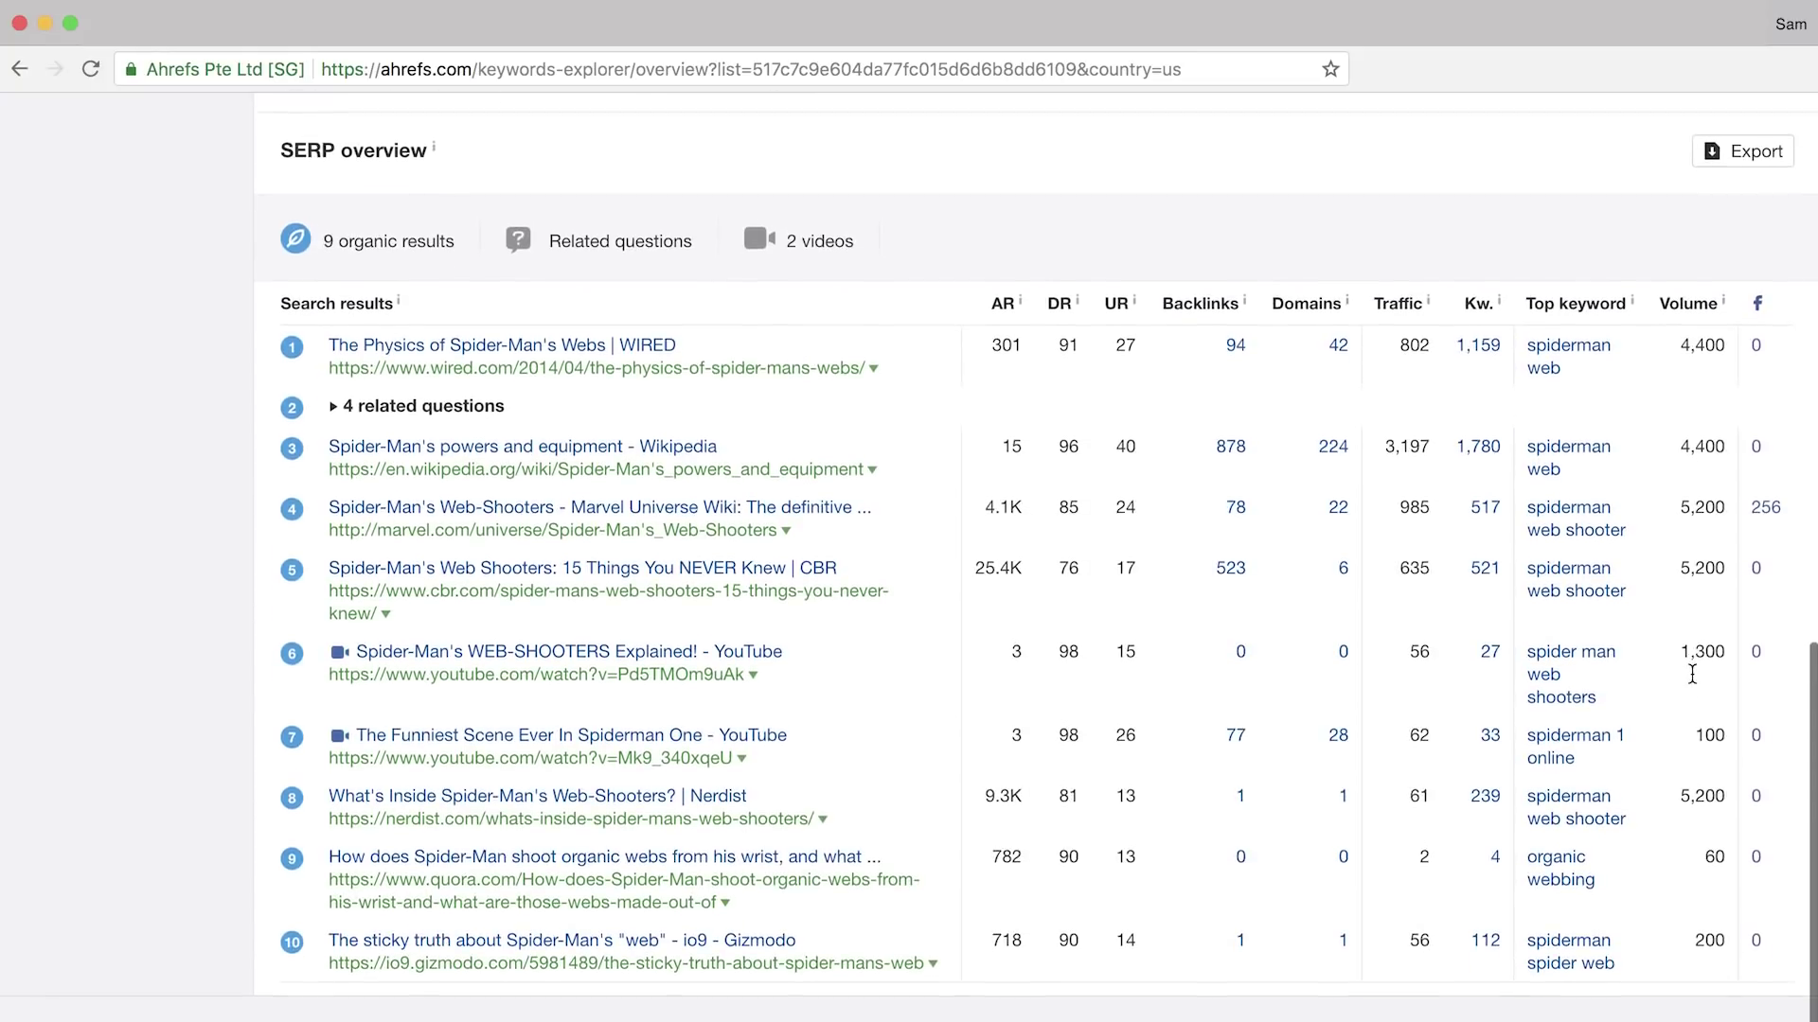